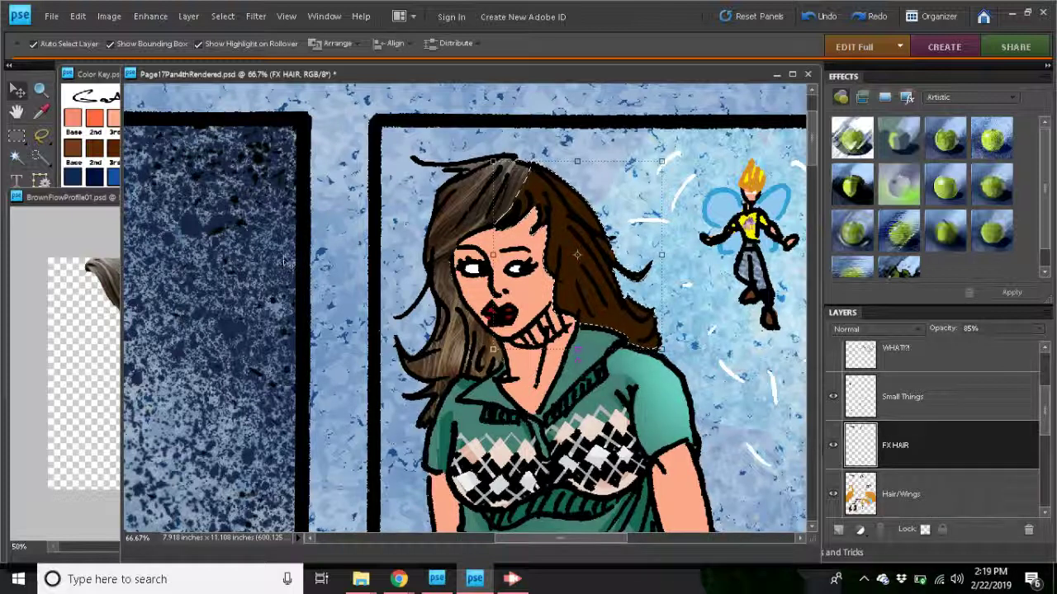
Paste the hair photo from BrownFlowProfile01.psd into the selected right section of the woman's hair on the FX HAIR layer and shift it into place.
click(105, 206)
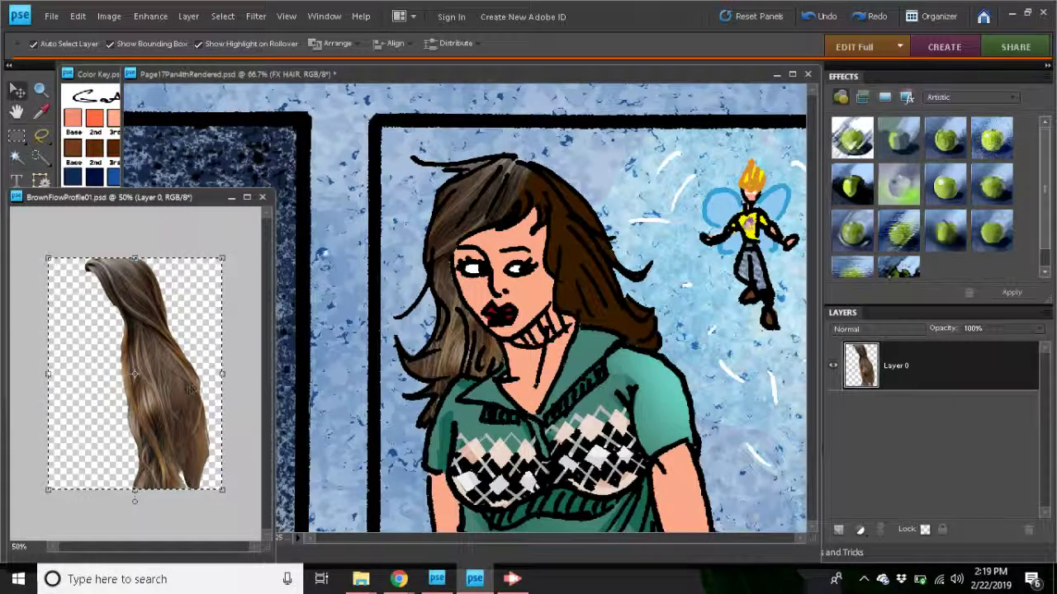
click(513, 74)
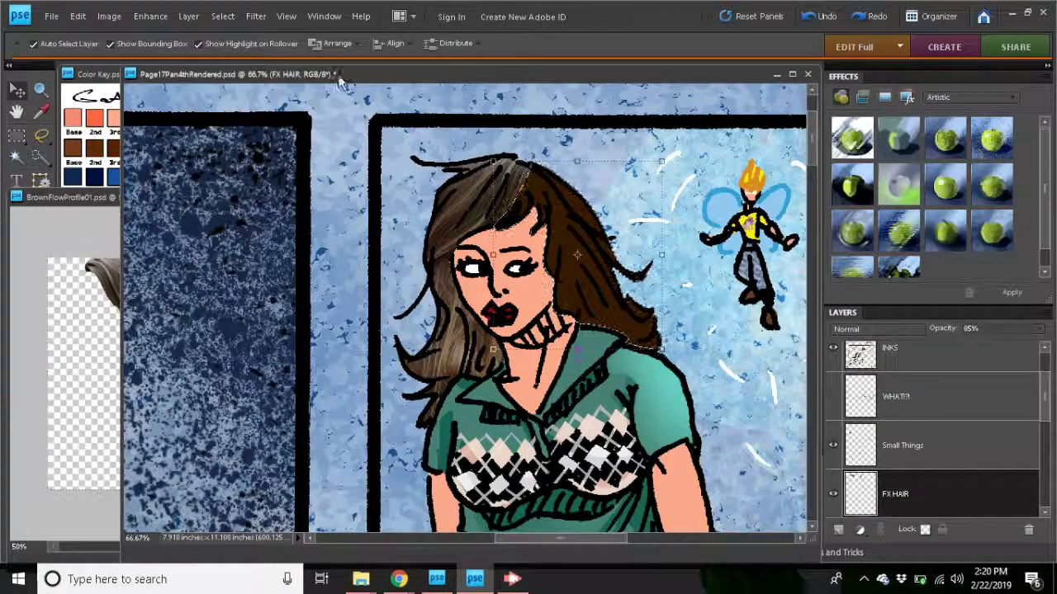
click(75, 21)
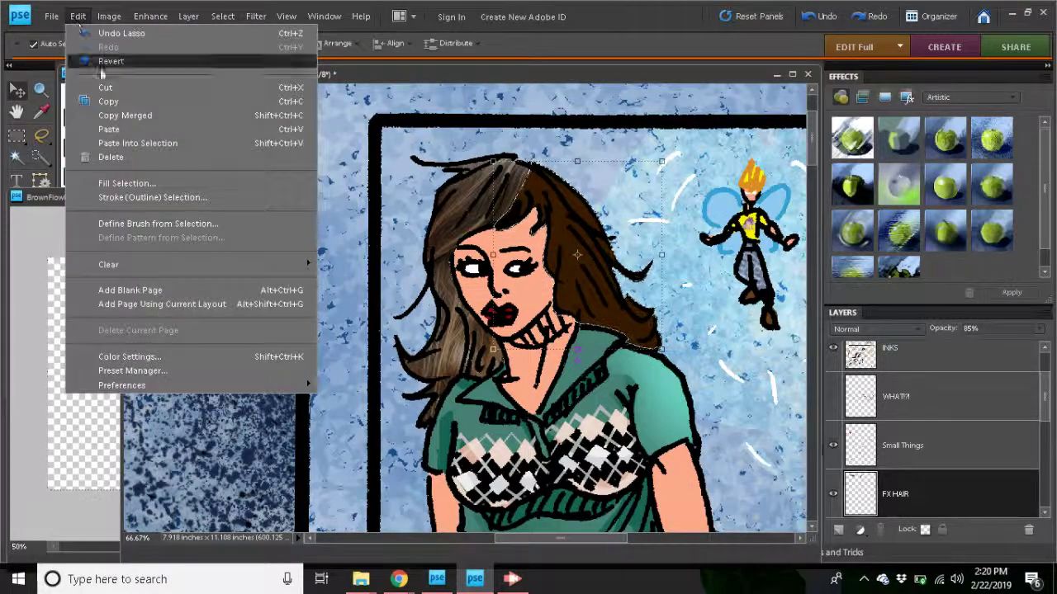
click(128, 143)
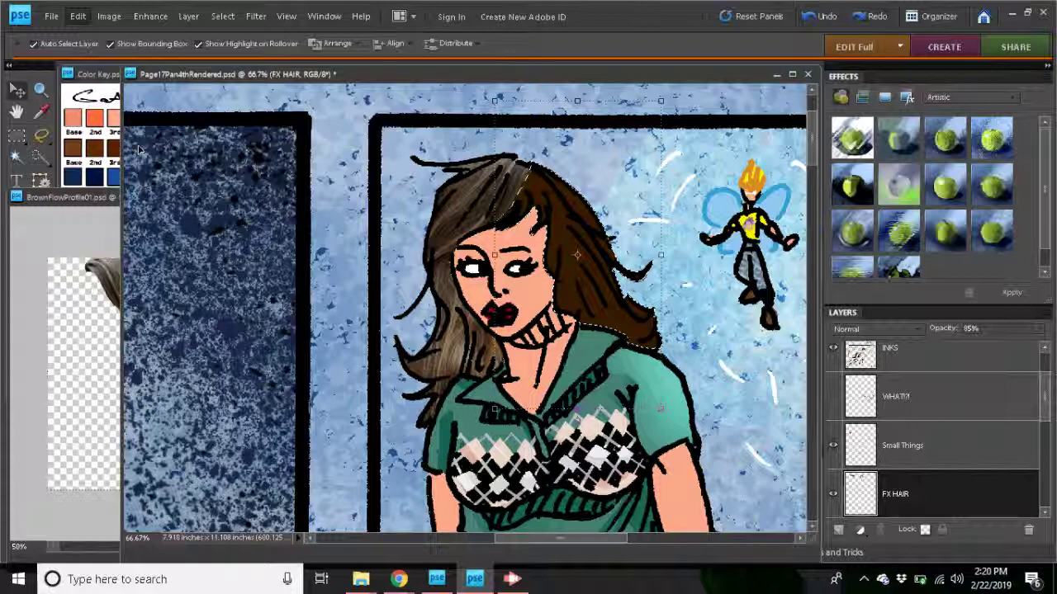
mouse_move(578, 248)
mouse_down()
mouse_move(572, 291)
mouse_move(570, 235)
mouse_move(587, 230)
mouse_up()
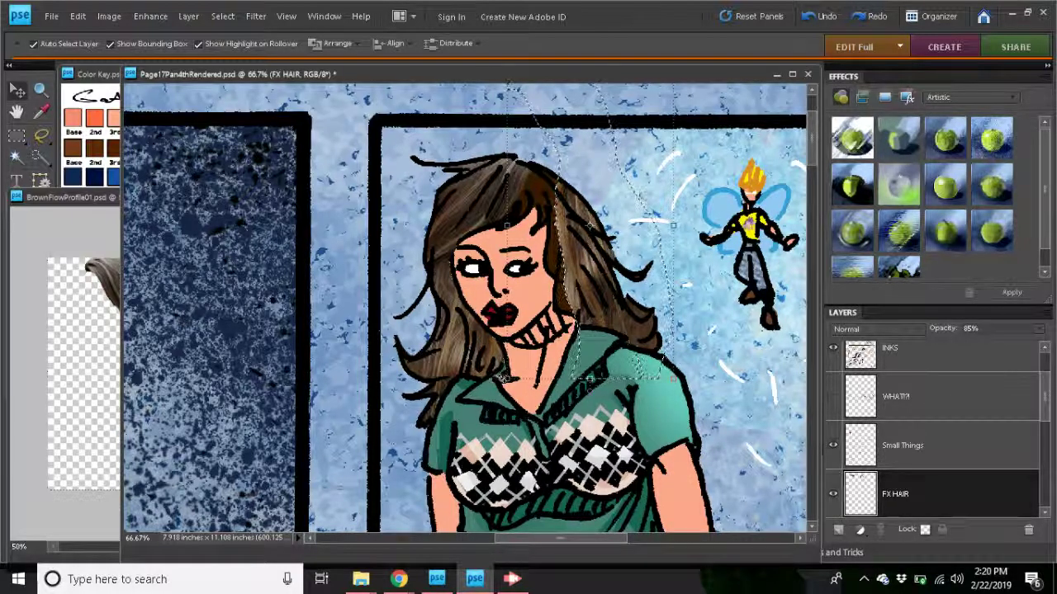
Rotate the pasted hair texture to -13.9° and stretch its width to 112.3% over the right hair section.
drag(504, 378, 575, 400)
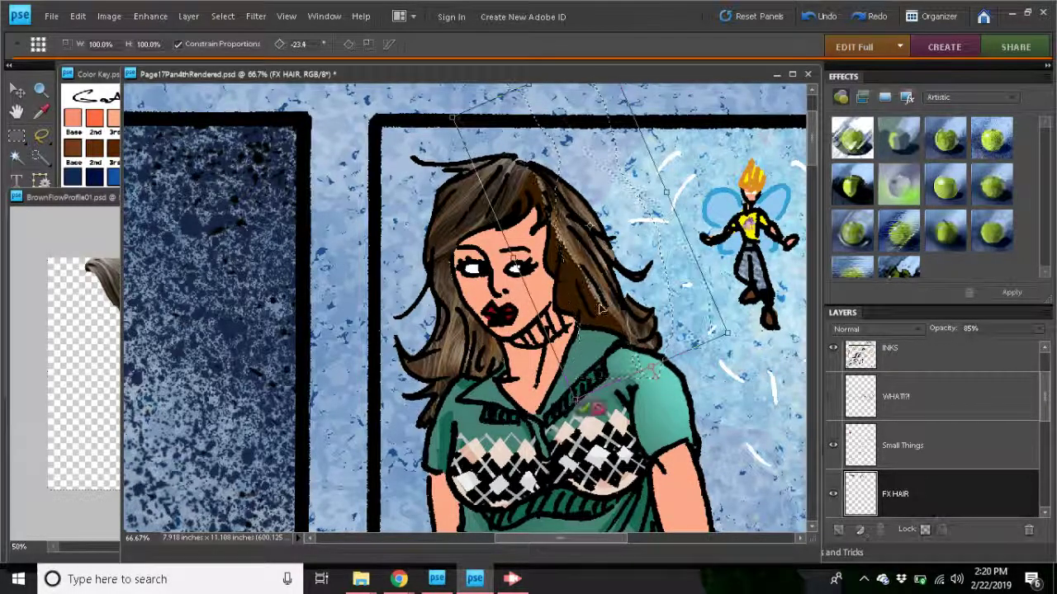
drag(586, 254, 553, 275)
drag(705, 353, 698, 395)
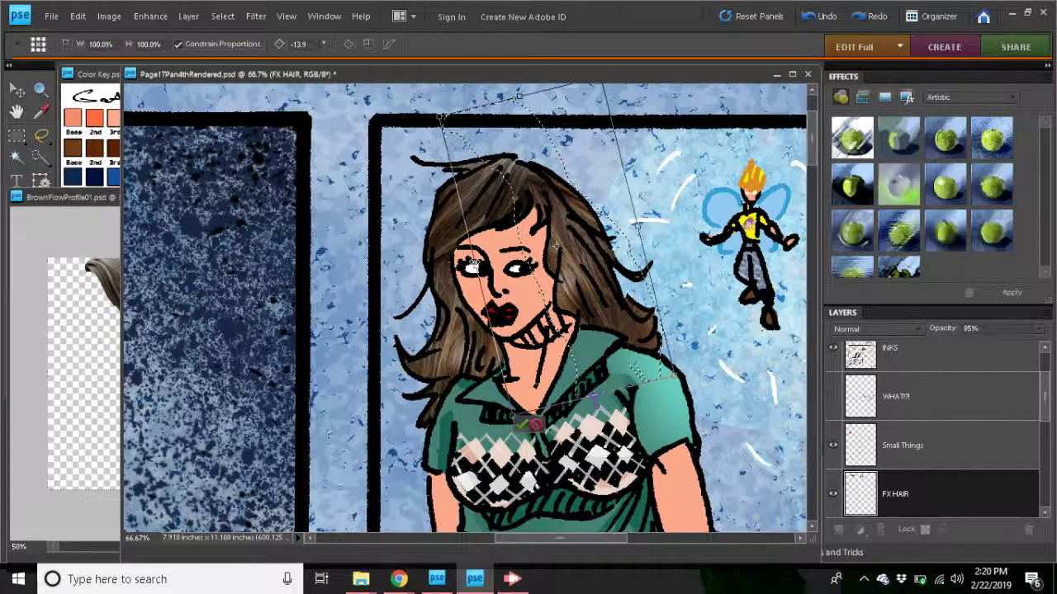
drag(474, 263, 467, 266)
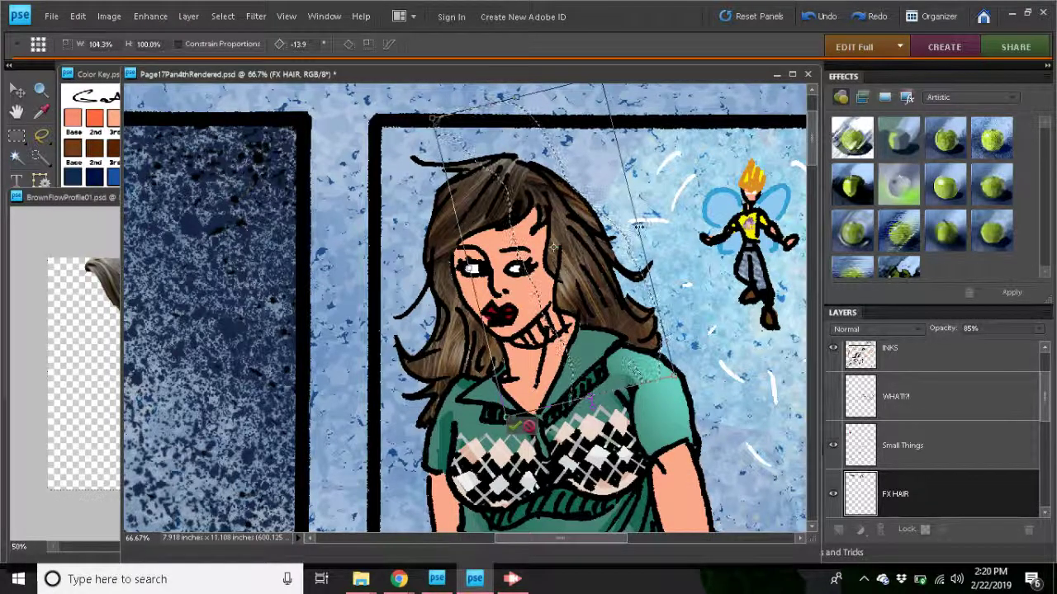
drag(652, 224, 651, 224)
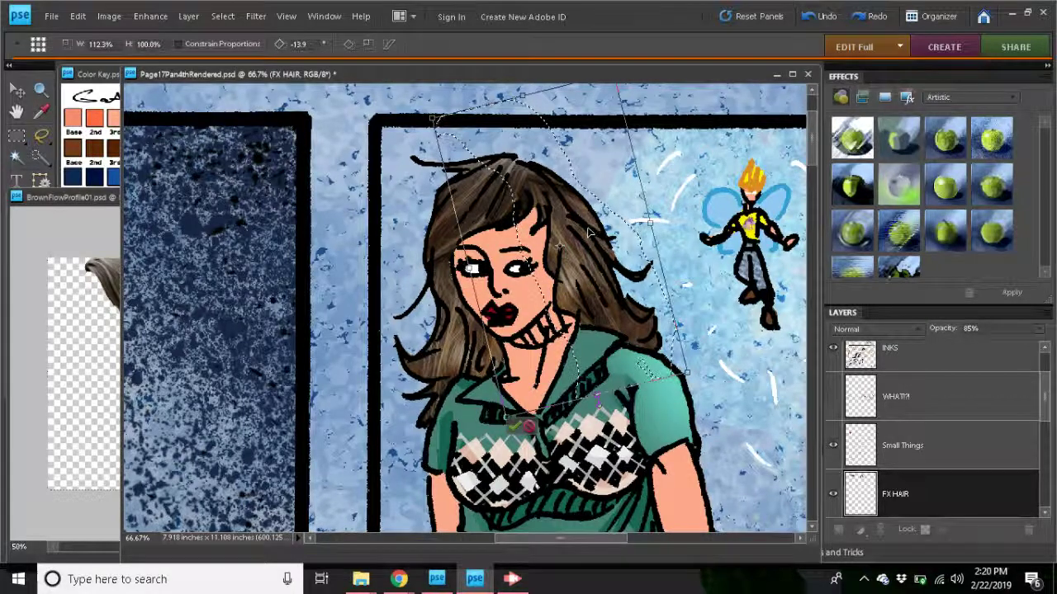
Reposition the pasted hair texture at -0.3° rotation and 134.1% width so it fills the right hair section, and apply the transformation.
drag(588, 233, 619, 293)
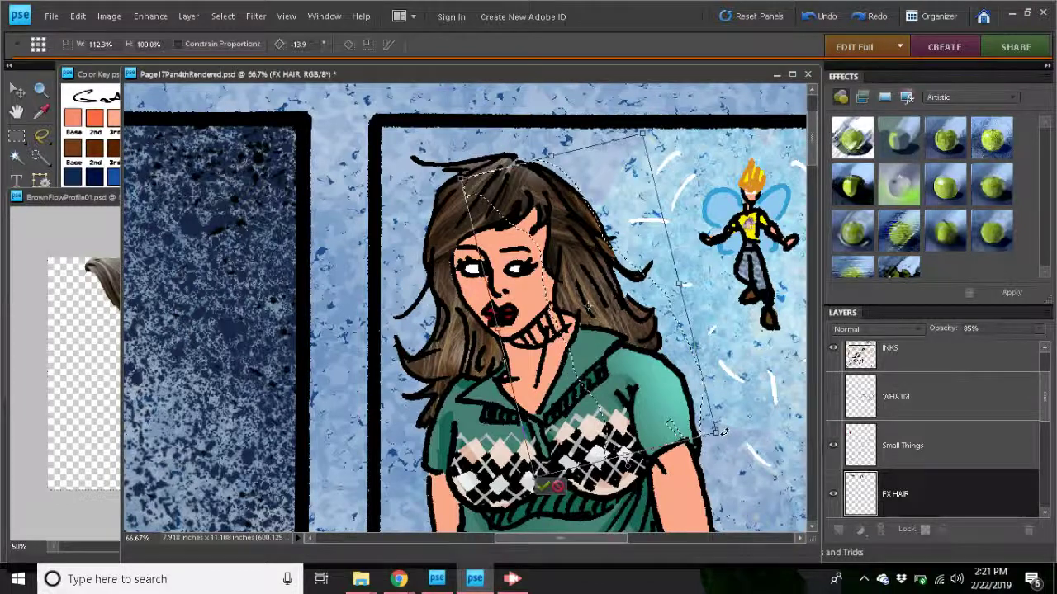
drag(721, 431, 693, 459)
mouse_move(597, 284)
mouse_down()
mouse_move(568, 282)
mouse_move(593, 293)
mouse_up()
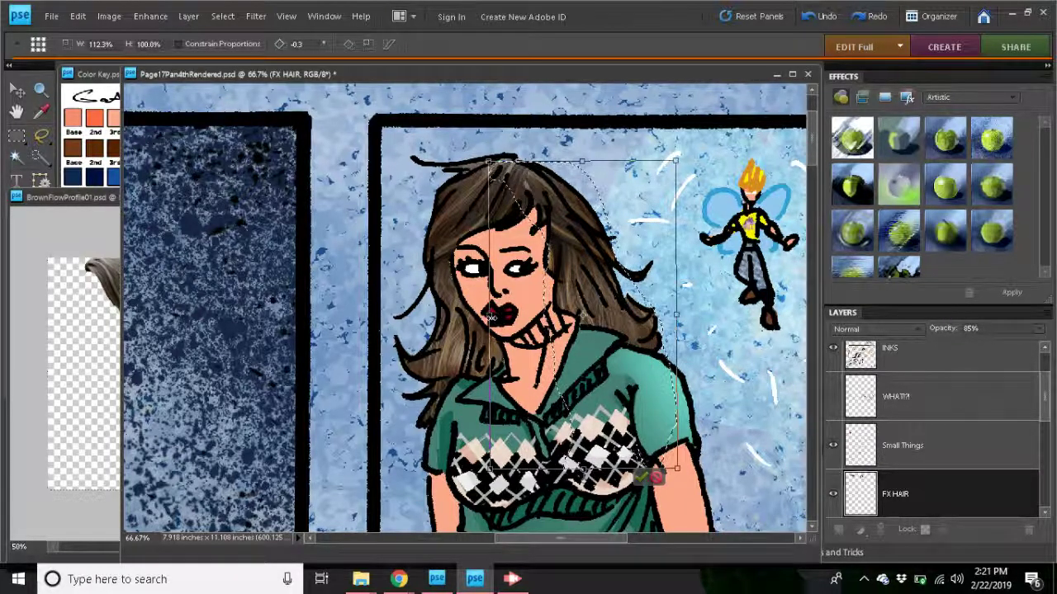
drag(490, 316, 471, 315)
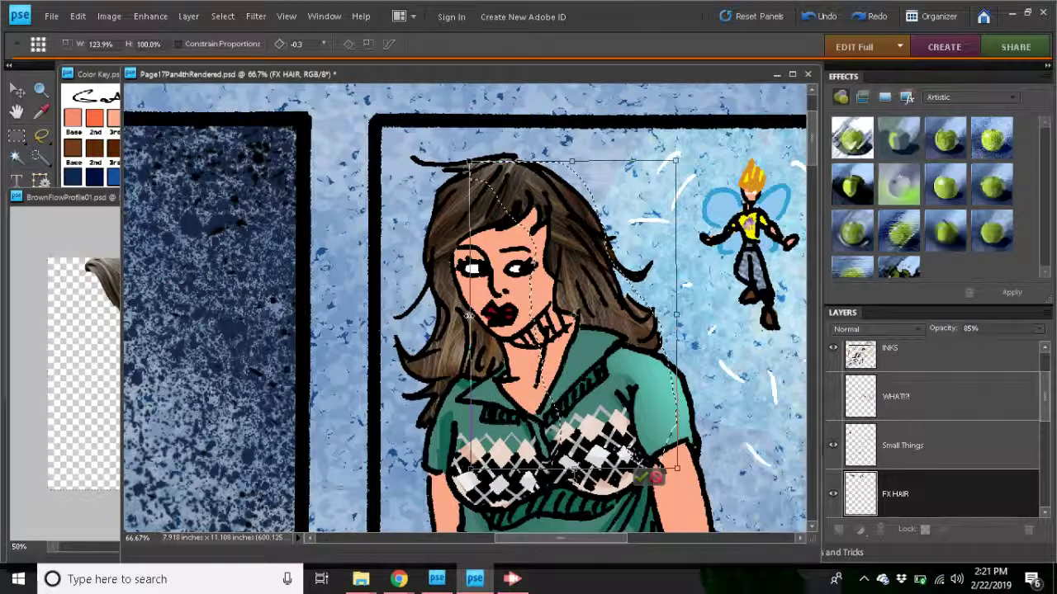
drag(677, 314, 694, 315)
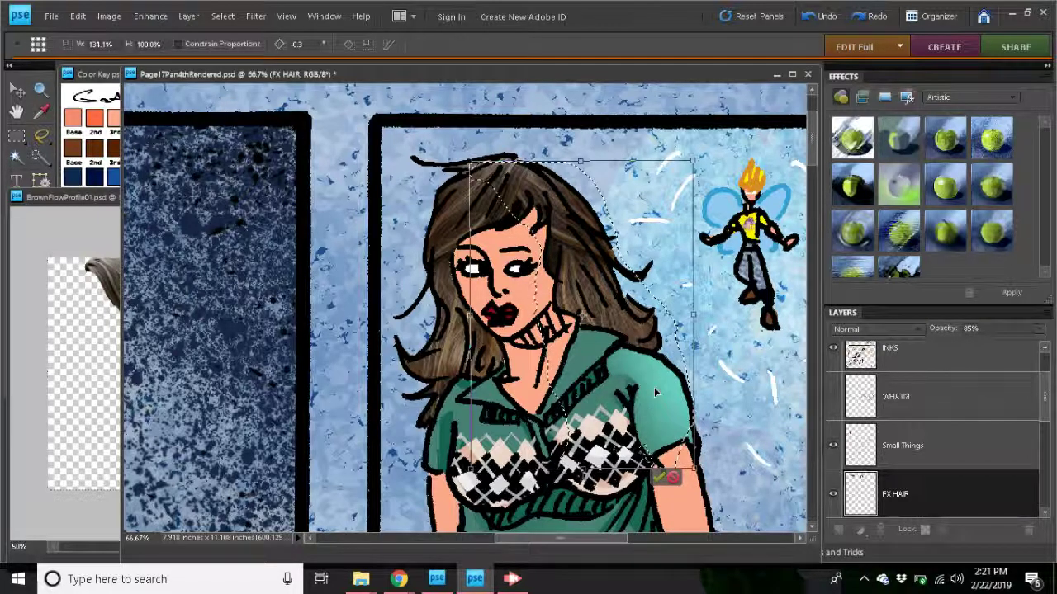
click(659, 478)
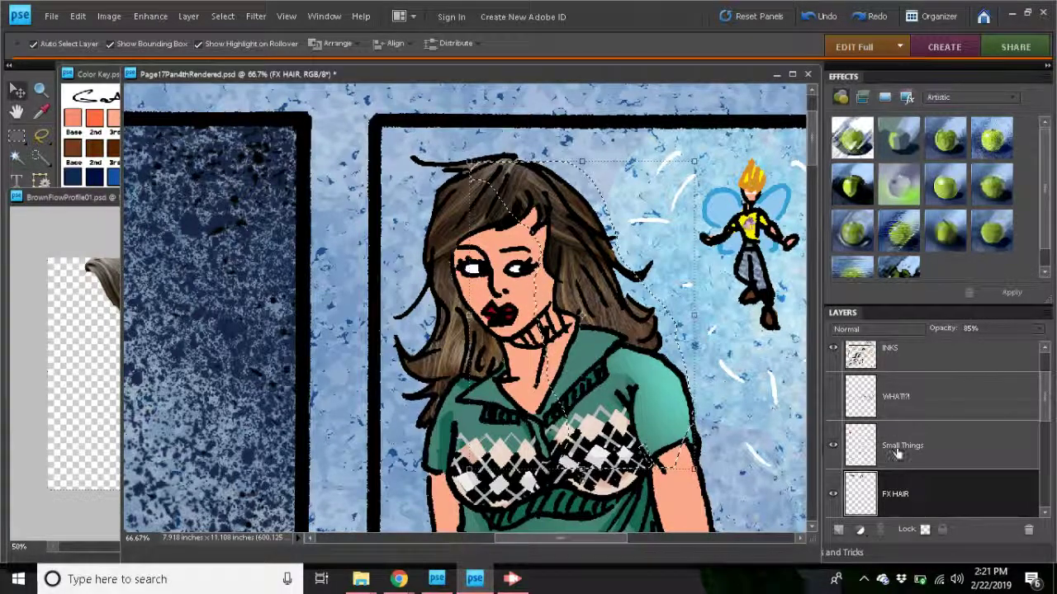
Hide FX HAIR, select the woman's whole hair area on the Hair/Wings layer with the Magic Wand, and reactivate and show FX HAIR.
click(832, 494)
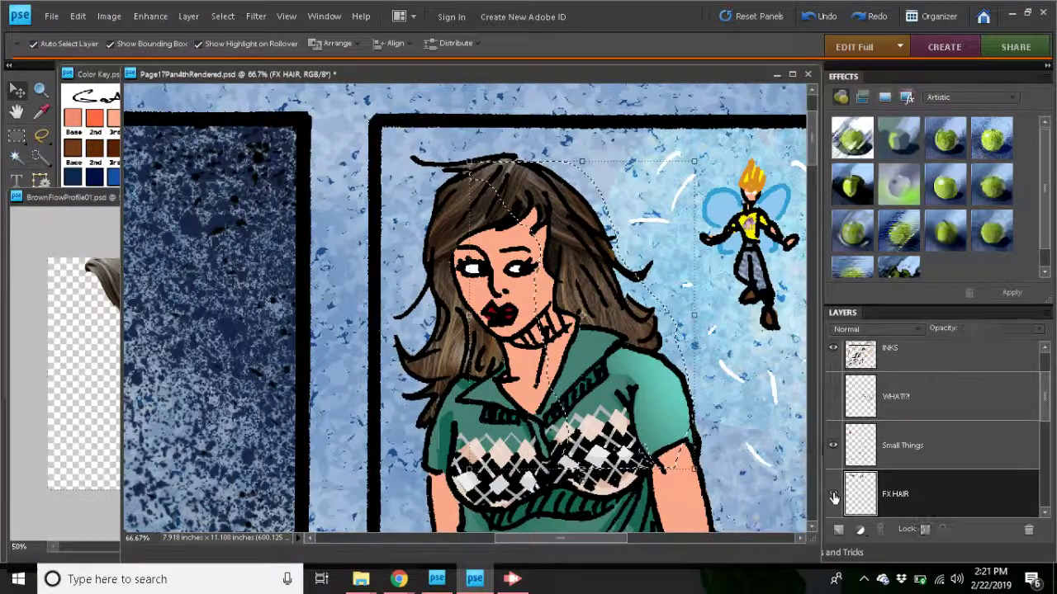
scroll(1042, 404, down, 2)
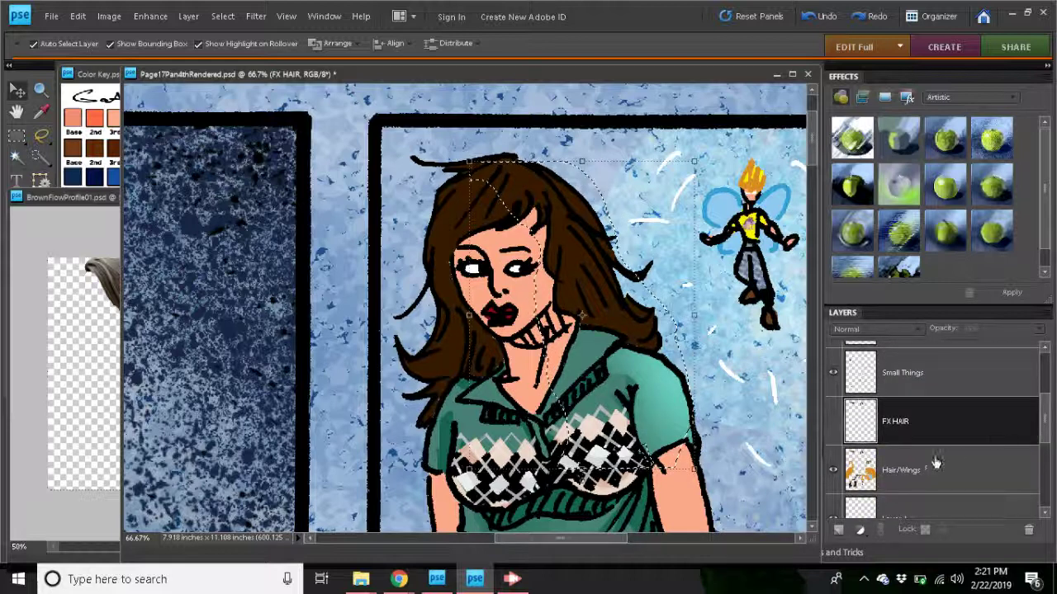
click(928, 463)
click(16, 157)
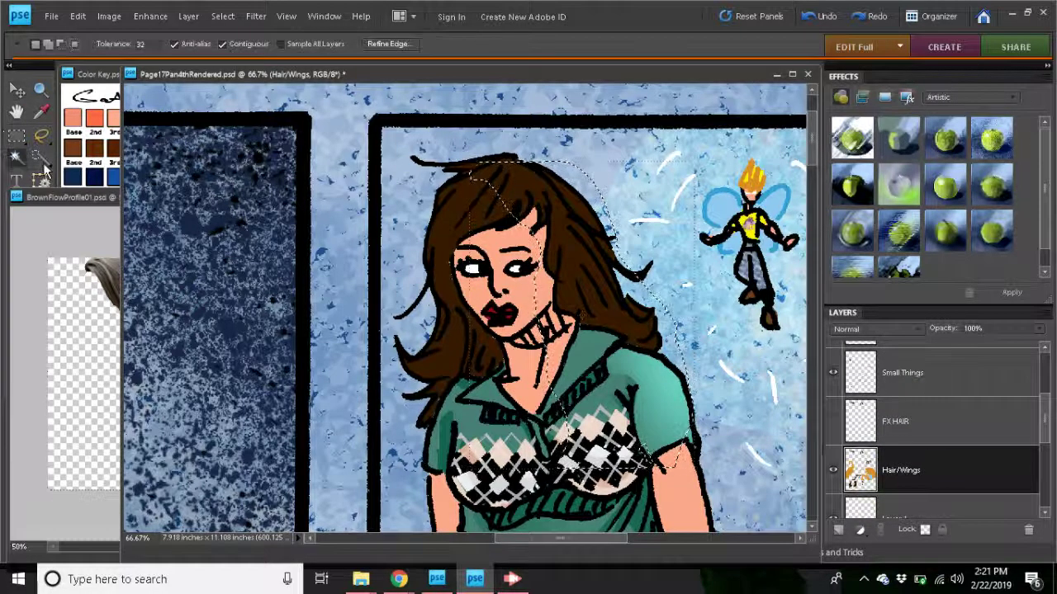
click(567, 254)
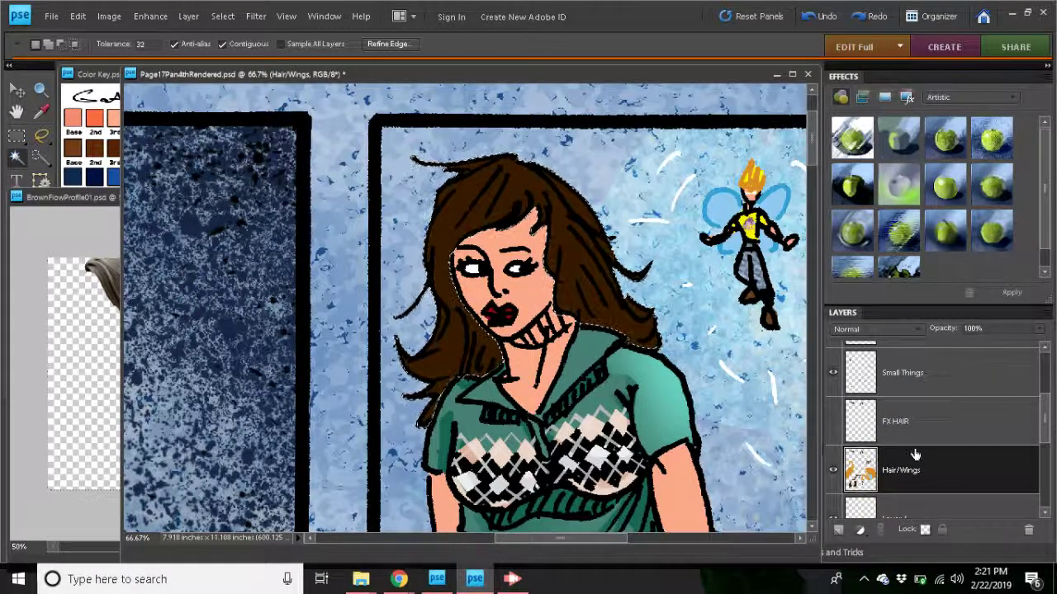
click(950, 426)
click(832, 424)
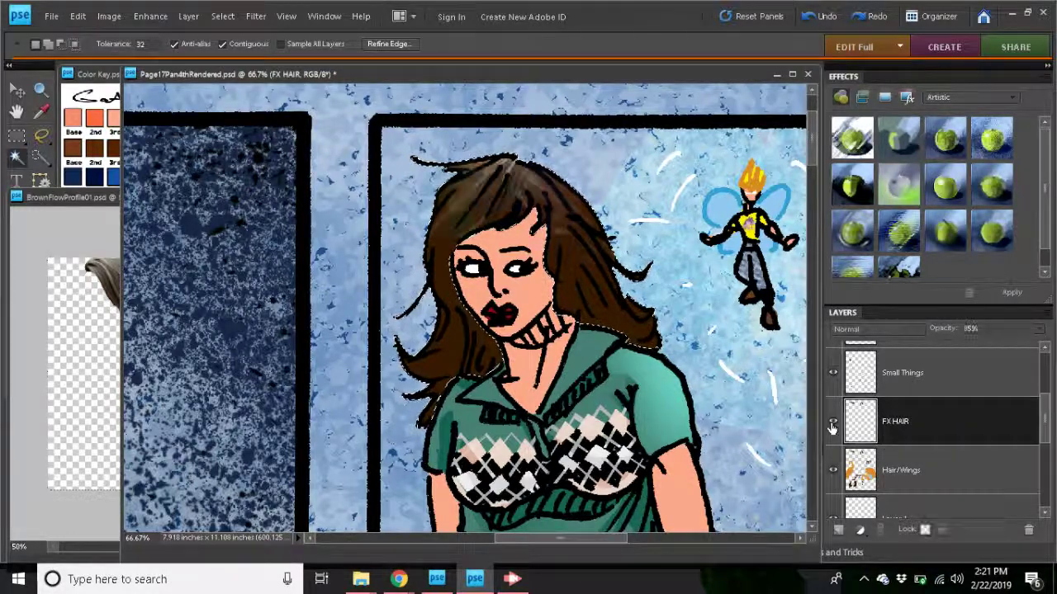
Close BrownFlowProfile01.psd and open Color Variations for the selected hair on the FX HAIR layer.
click(80, 198)
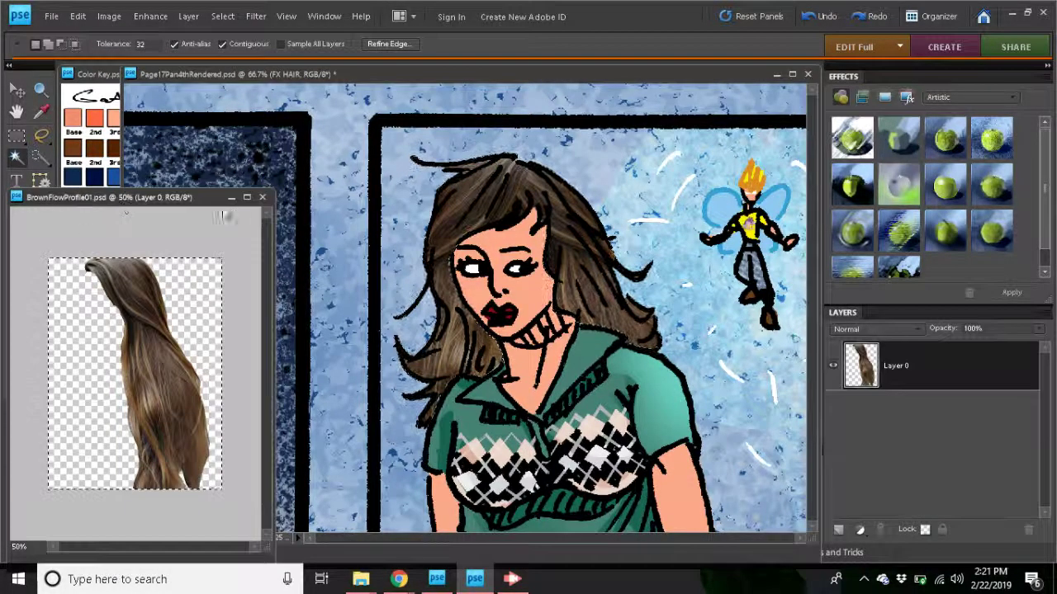
click(264, 197)
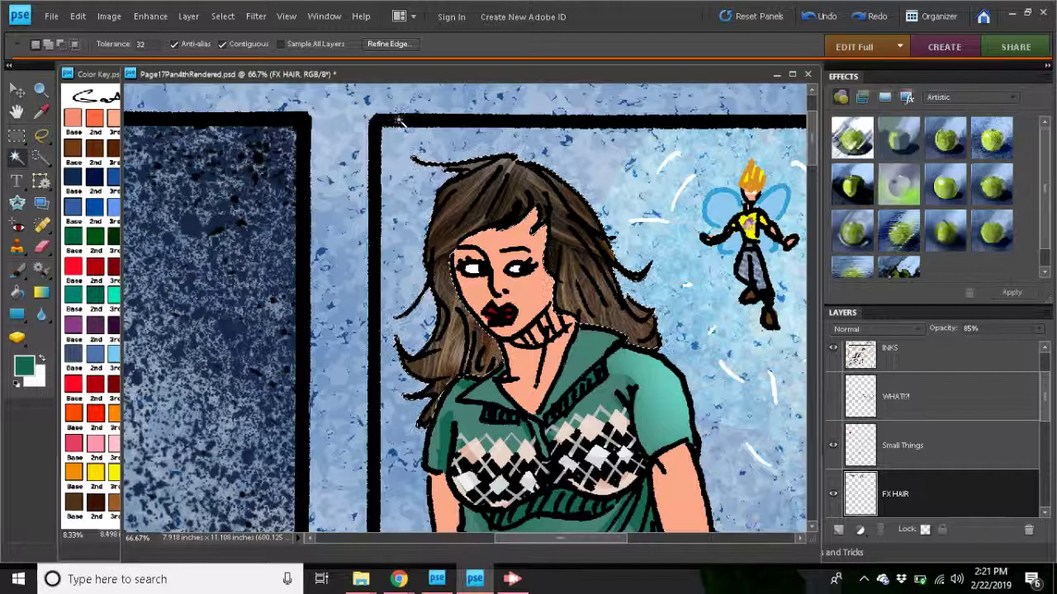
click(150, 16)
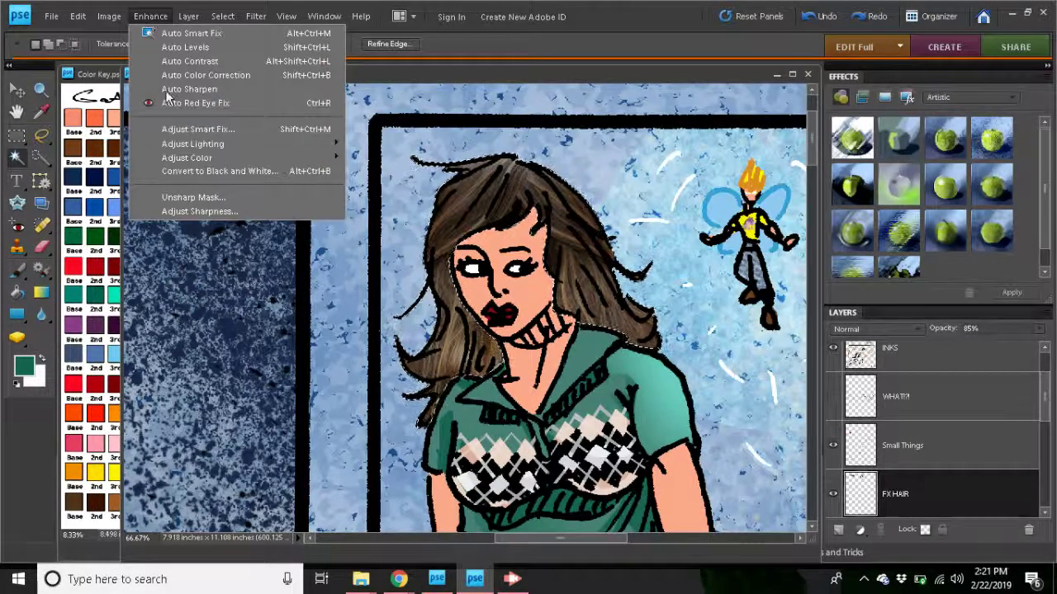
mouse_move(190, 158)
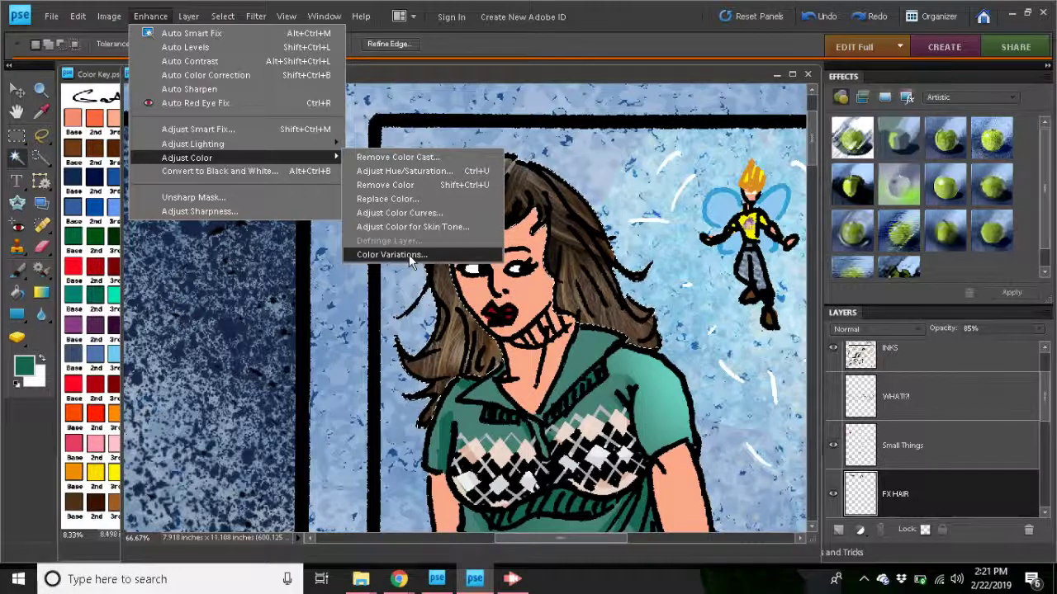
click(410, 256)
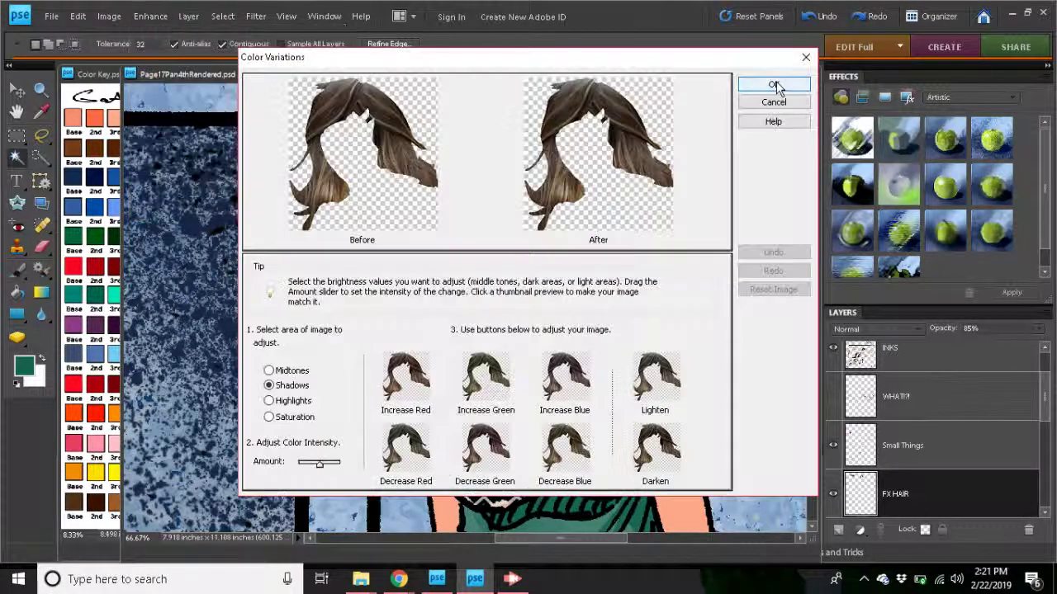
Increase the hair's saturation and lighten its highlights in Color Variations.
click(269, 417)
click(483, 453)
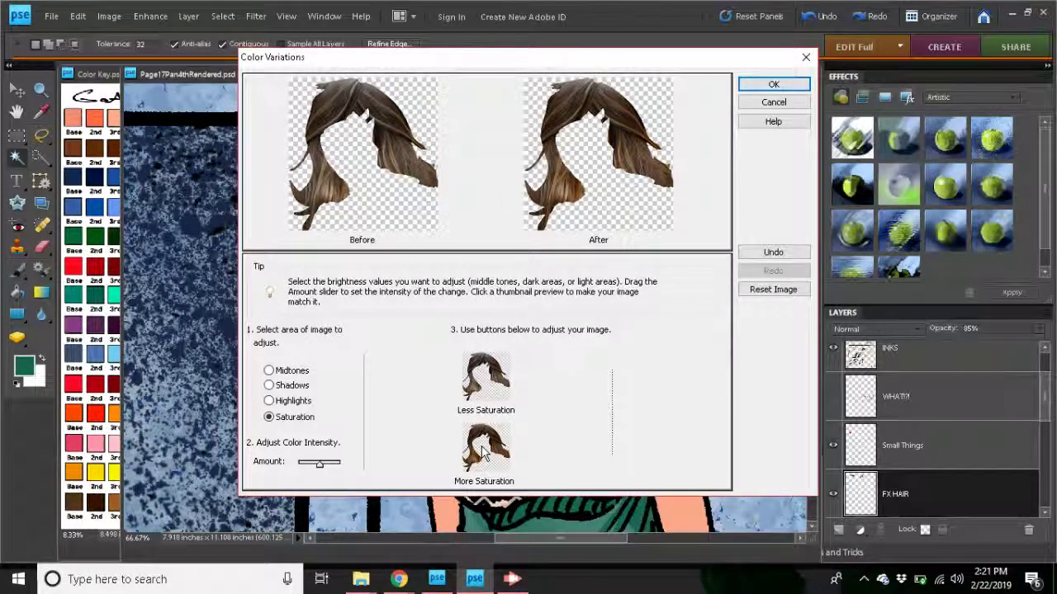
click(269, 400)
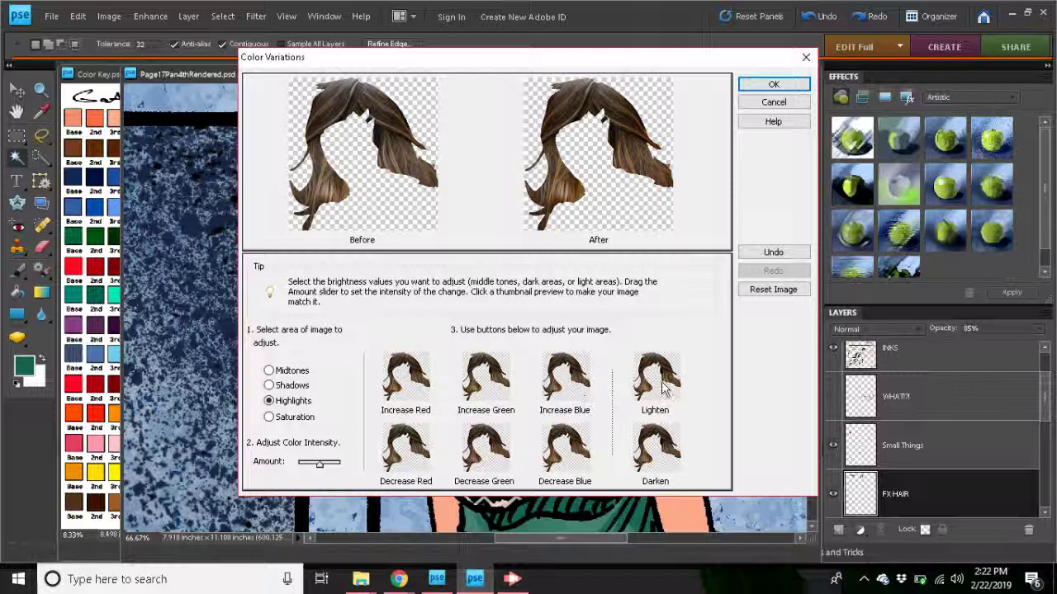
Increase red in the hair's shadows, decrease blue twice, and undo the last blue reduction.
click(270, 385)
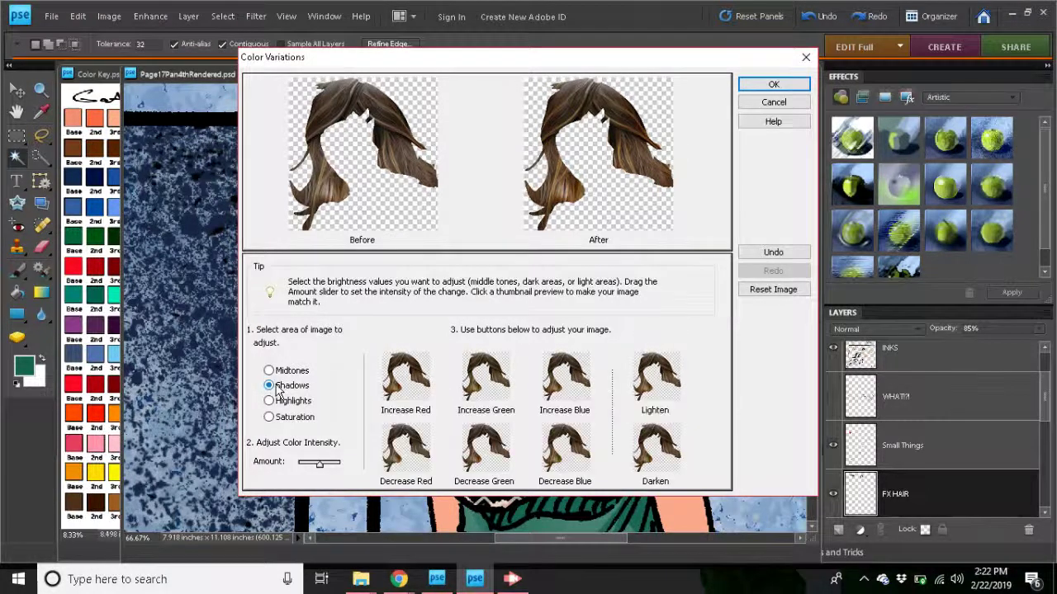
click(401, 375)
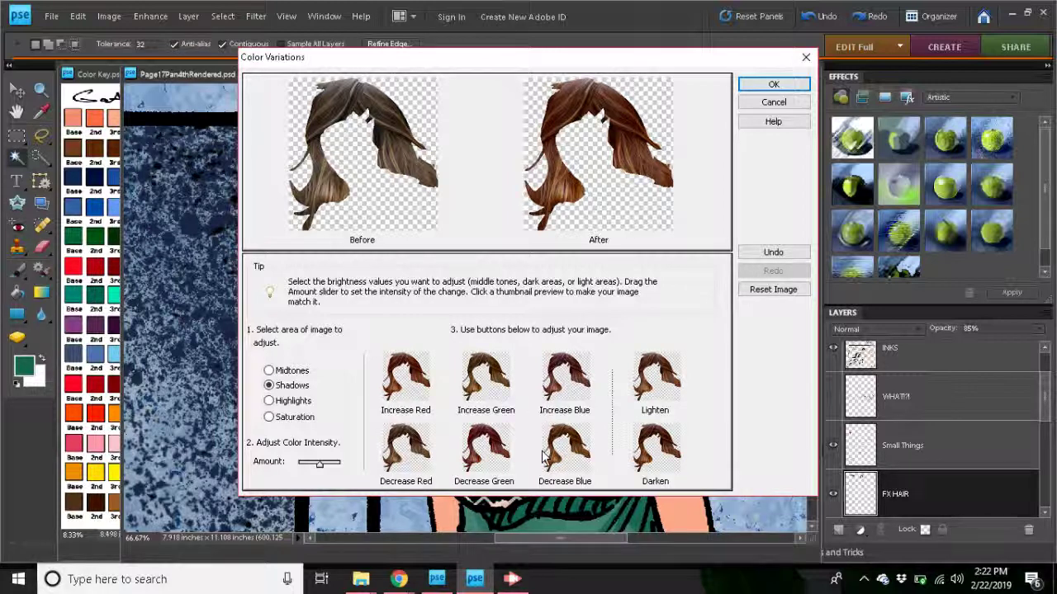
click(568, 449)
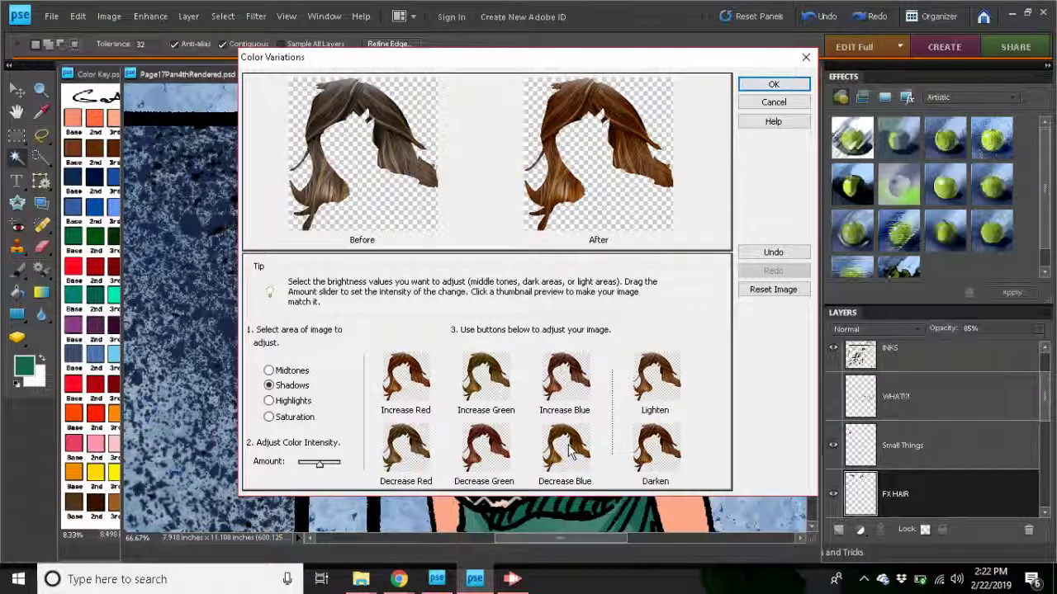
click(568, 450)
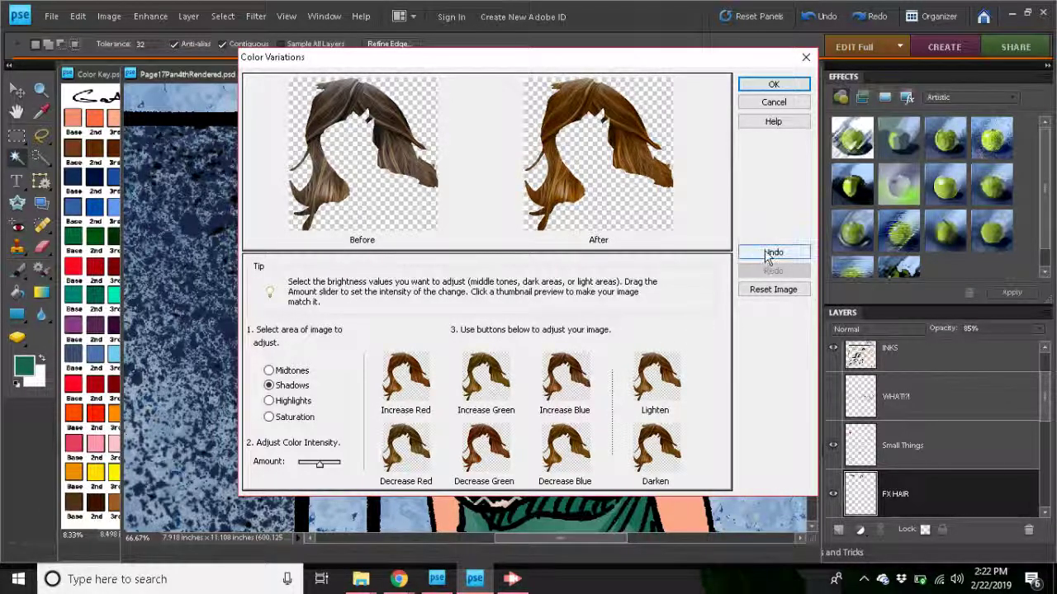
click(768, 252)
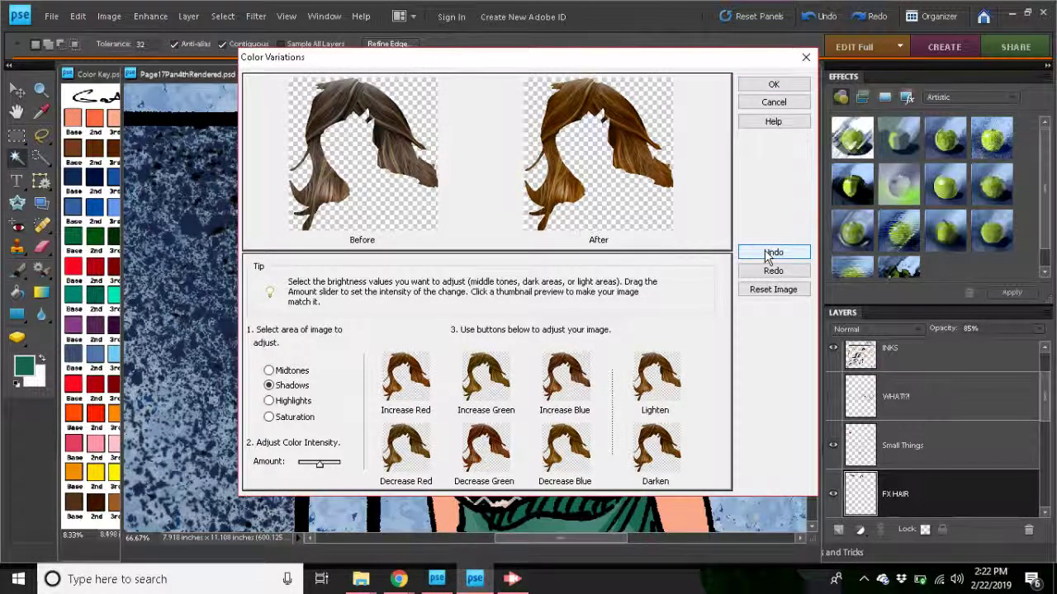
Decrease green and increase red in the hair's shadows, undoing a trial increase of blue in between.
click(486, 458)
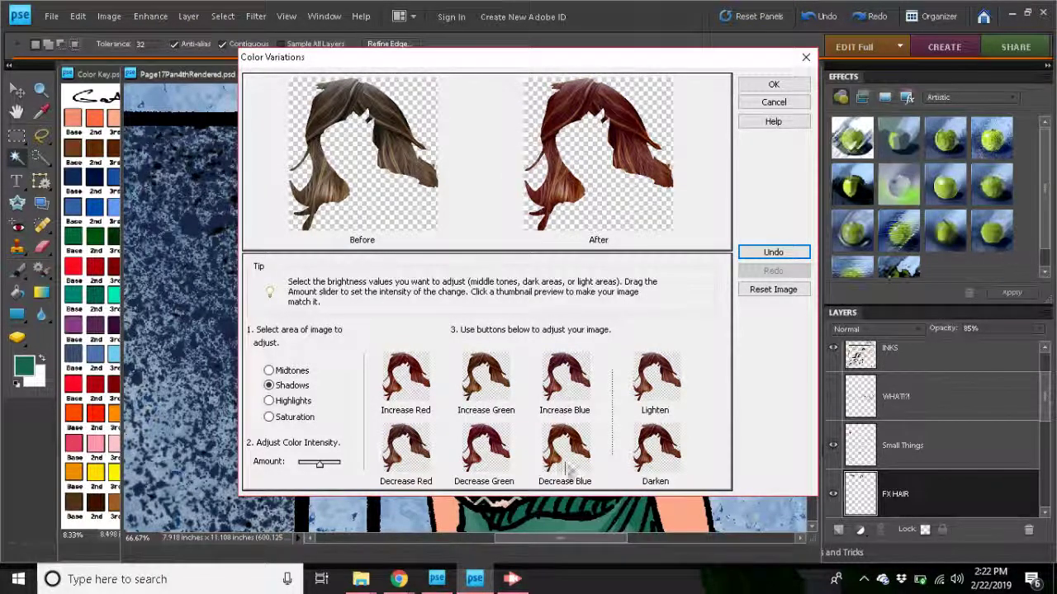
click(561, 386)
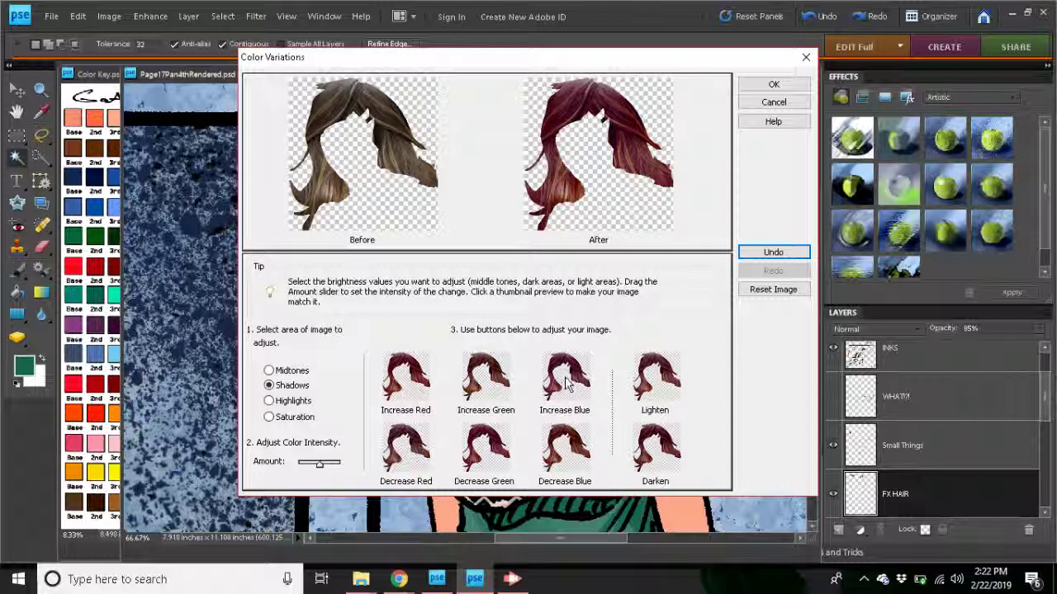
click(773, 252)
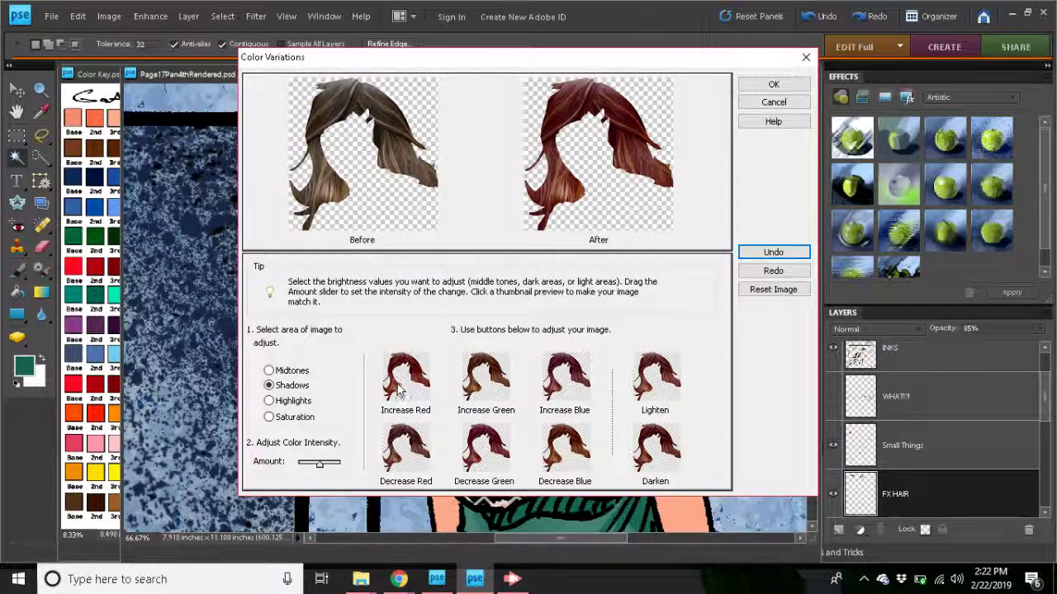
click(400, 388)
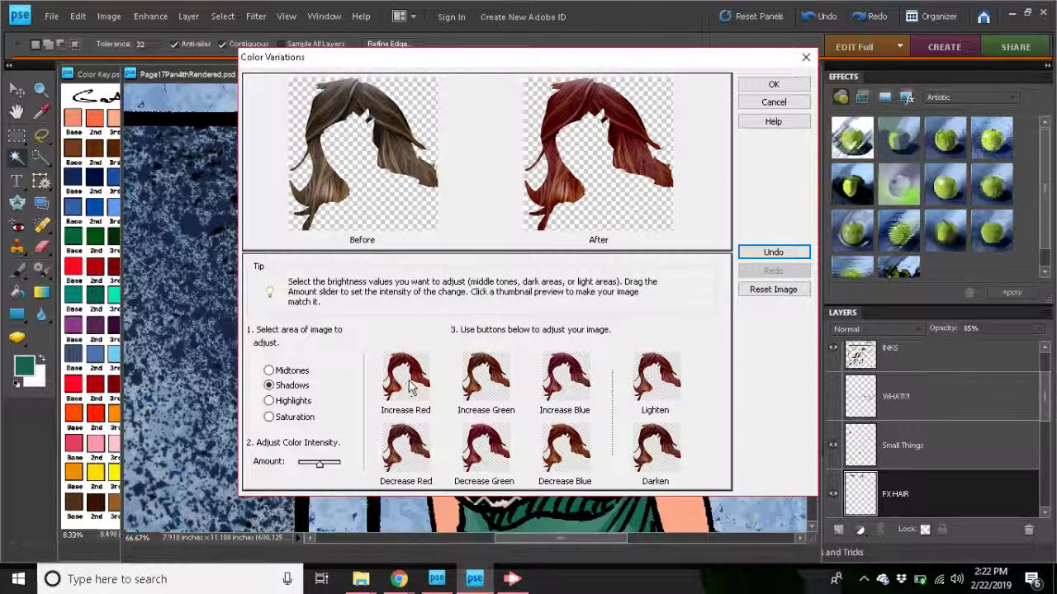
Darken the hair's shadows and decrease their blue in Color Variations.
click(656, 452)
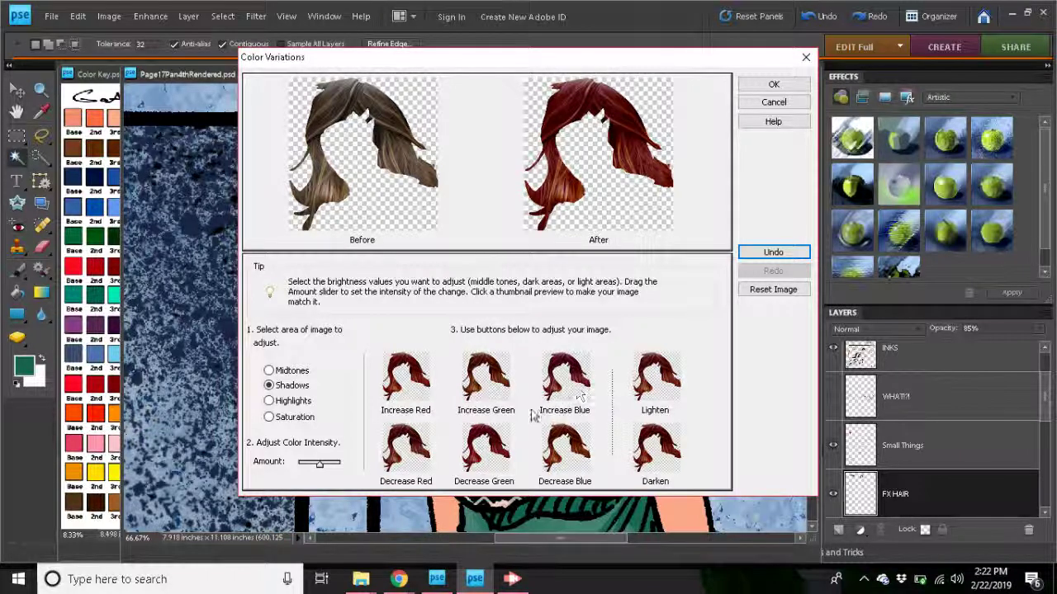
click(572, 452)
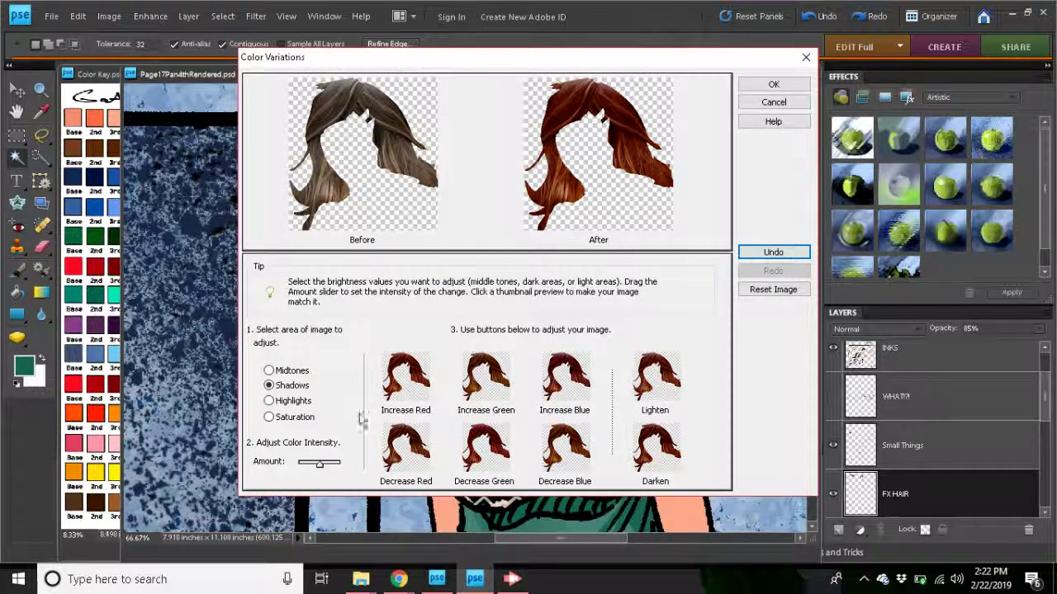
Try darkening the hair's midtones, undo it, and lighten the midtones instead.
click(269, 371)
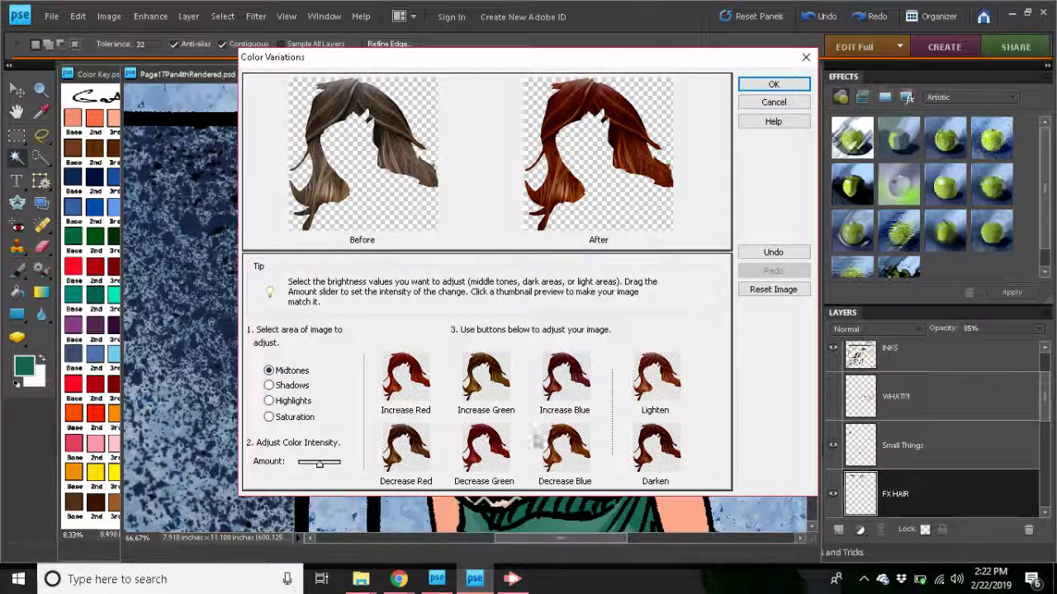
click(648, 452)
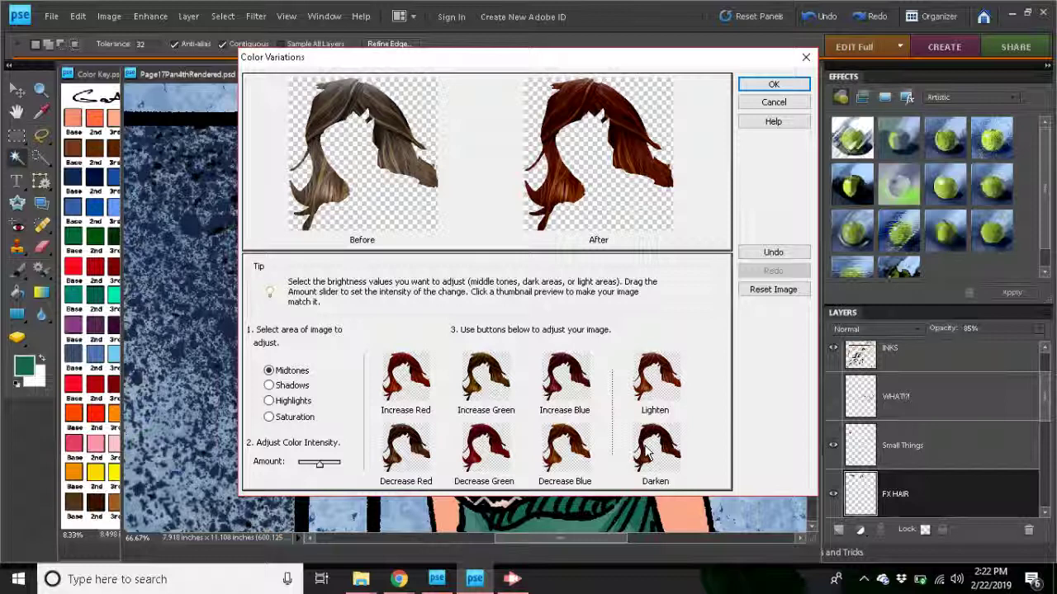
click(773, 252)
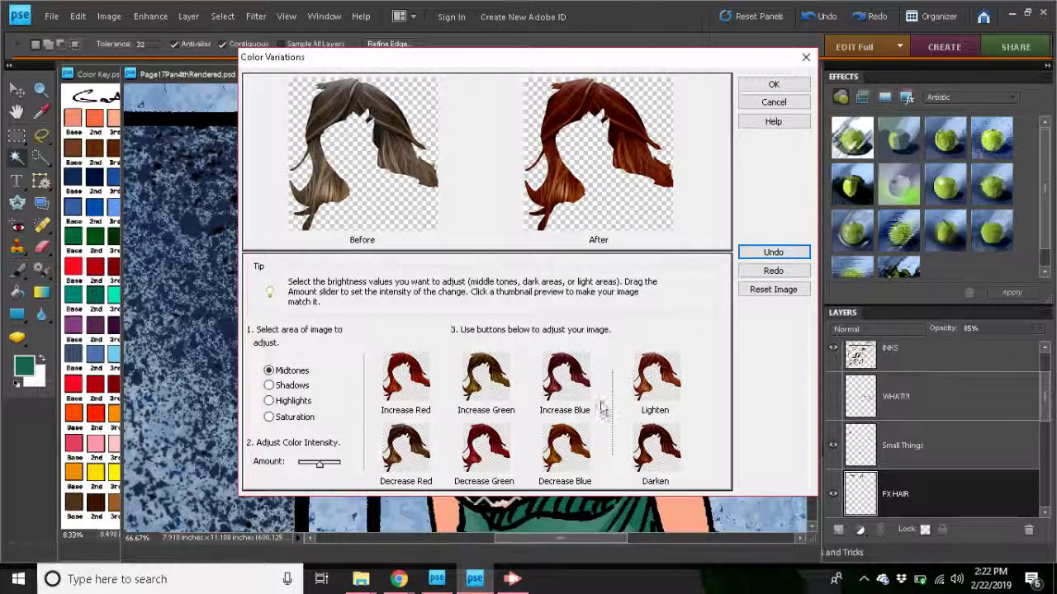
click(637, 376)
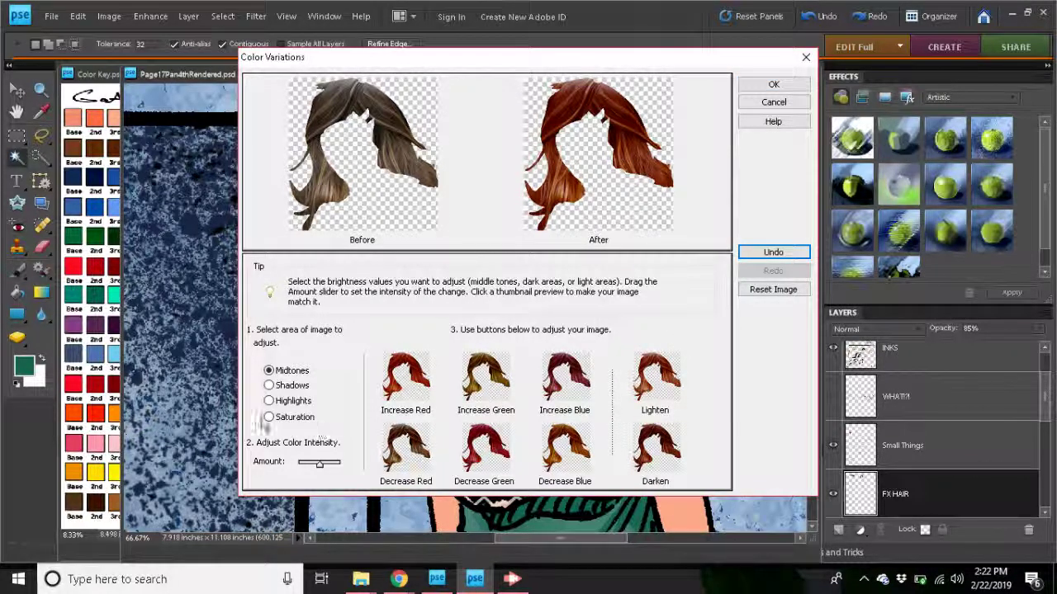
Increase the hair's color saturation by one level.
click(269, 401)
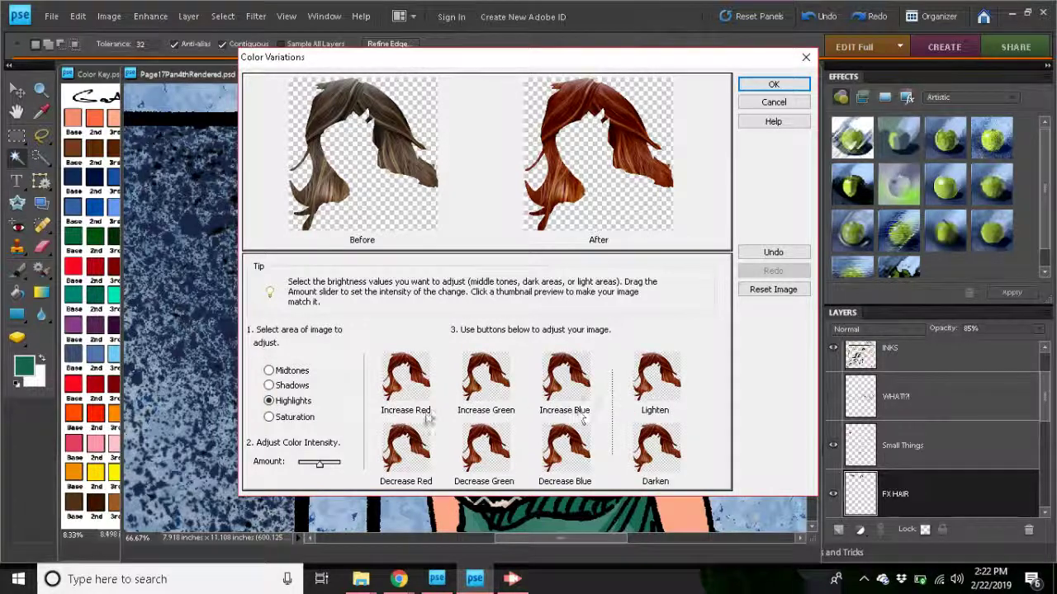
click(268, 417)
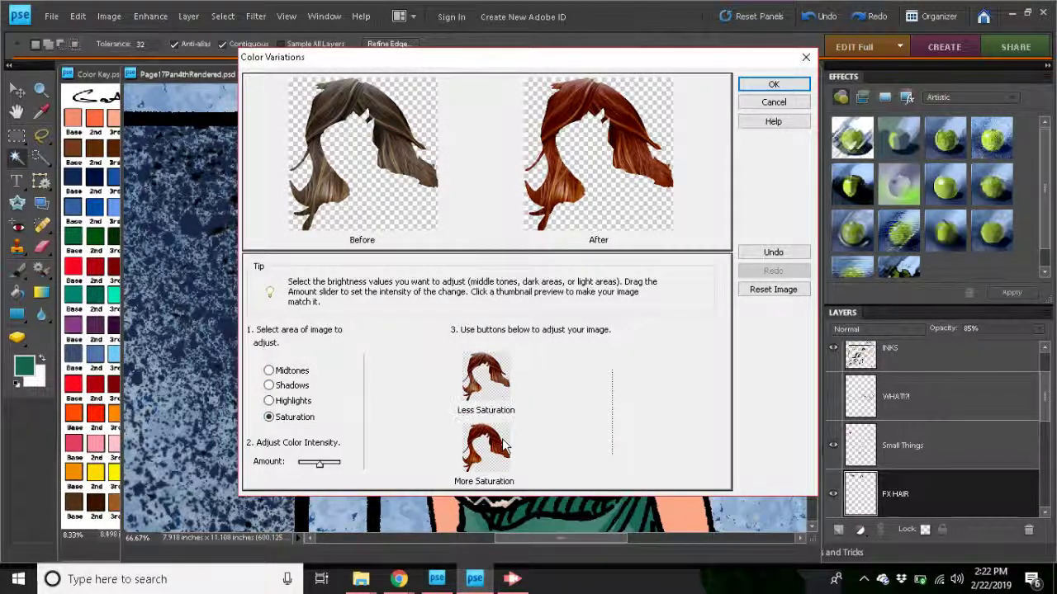
click(482, 448)
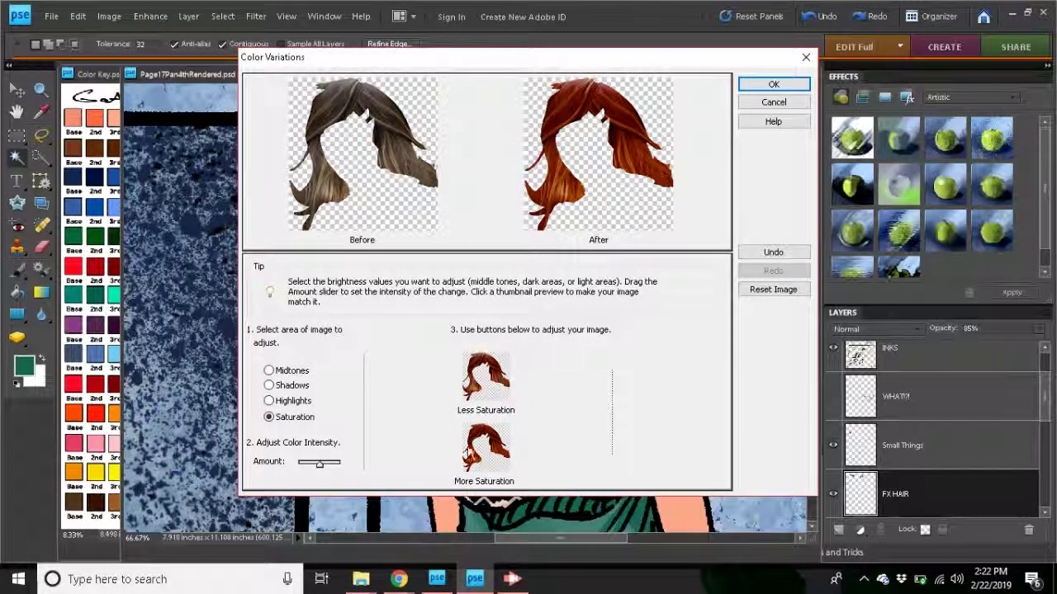
Lighten the hair's highlights, increase their red twice, decrease their blue, and darken them.
click(269, 401)
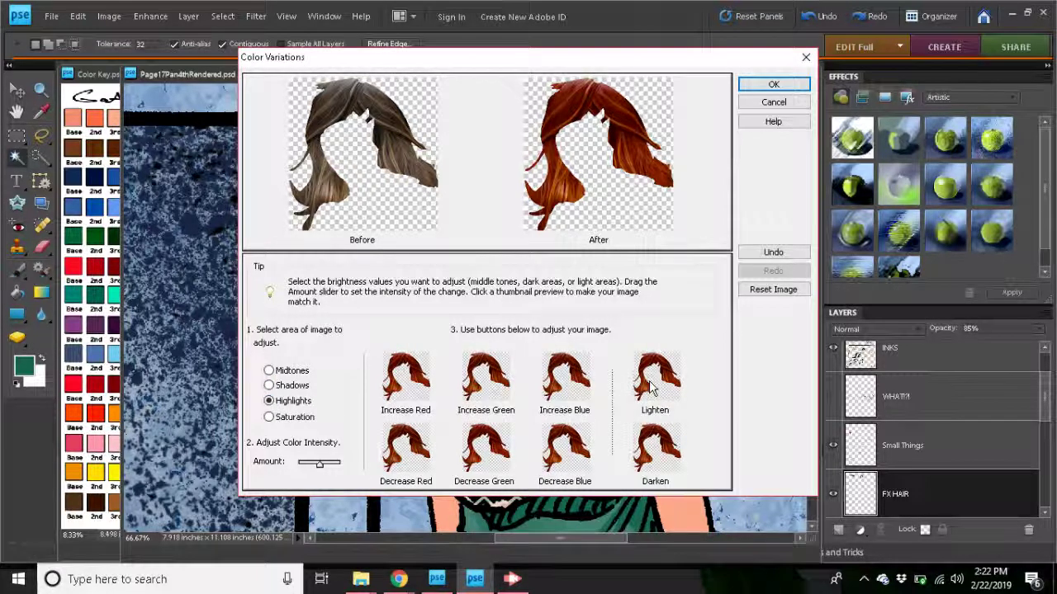
click(650, 386)
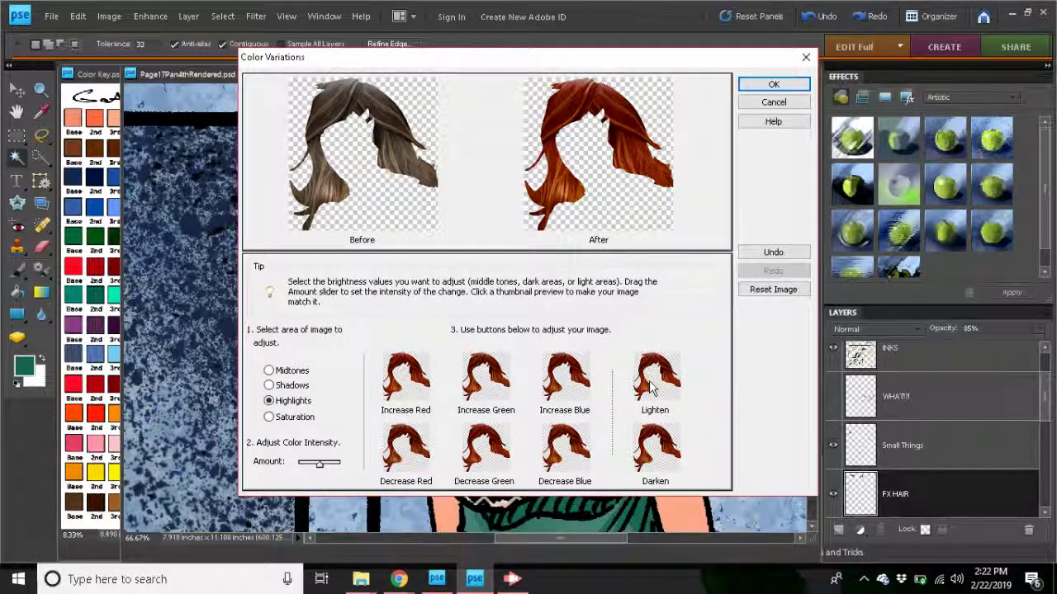
click(394, 395)
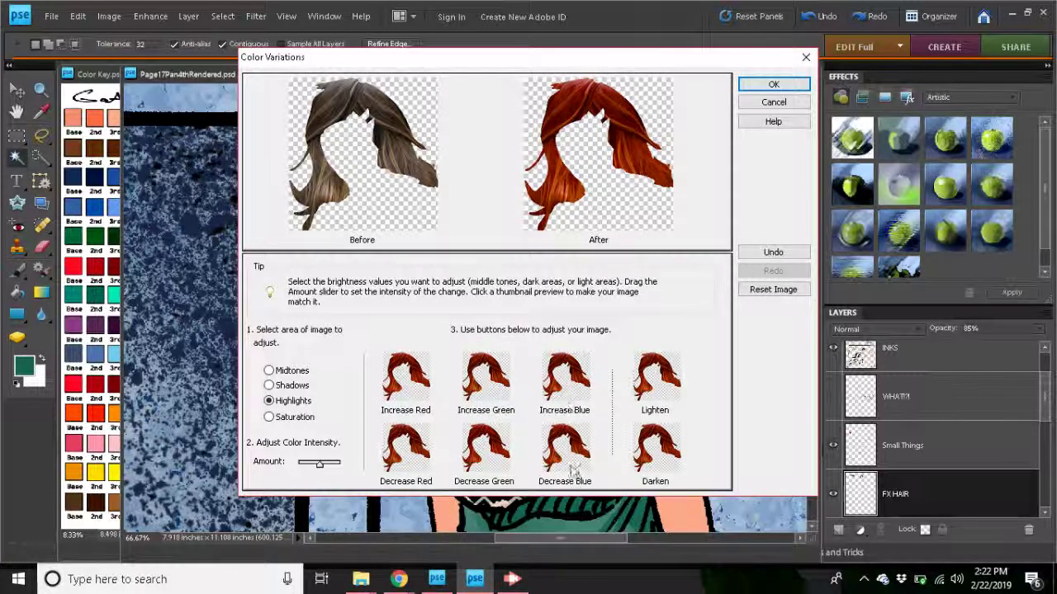
click(574, 459)
click(405, 389)
click(666, 452)
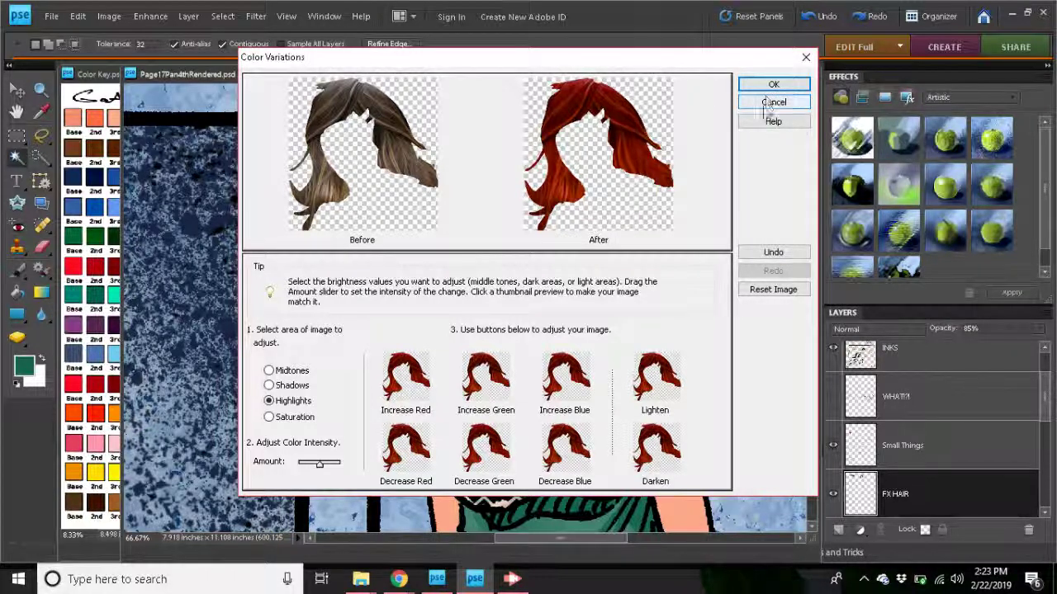
Reset all color adjustments on the hair and increase red twice in its highlights.
click(773, 289)
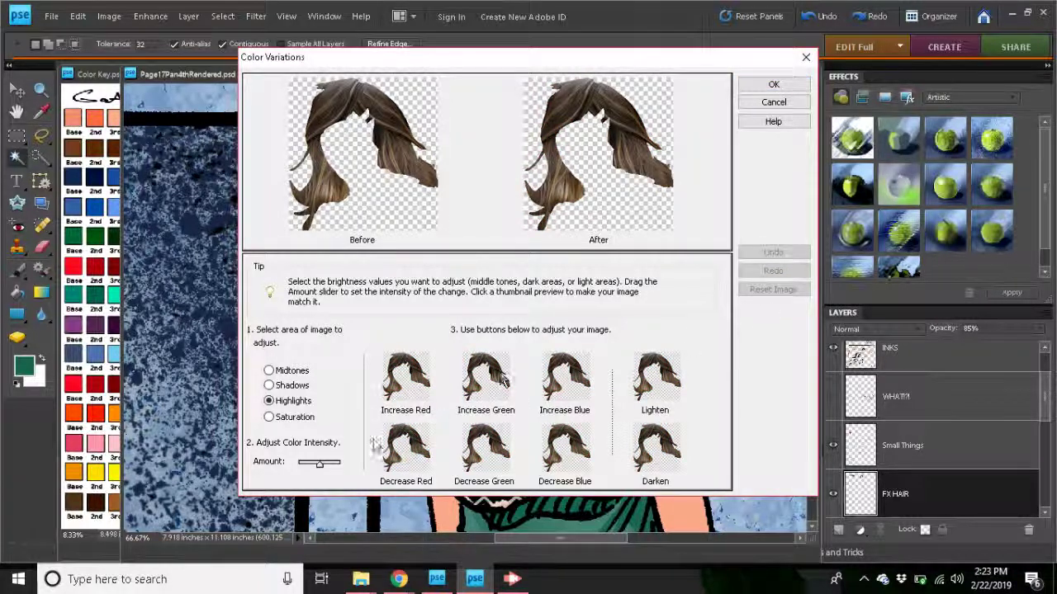
click(406, 382)
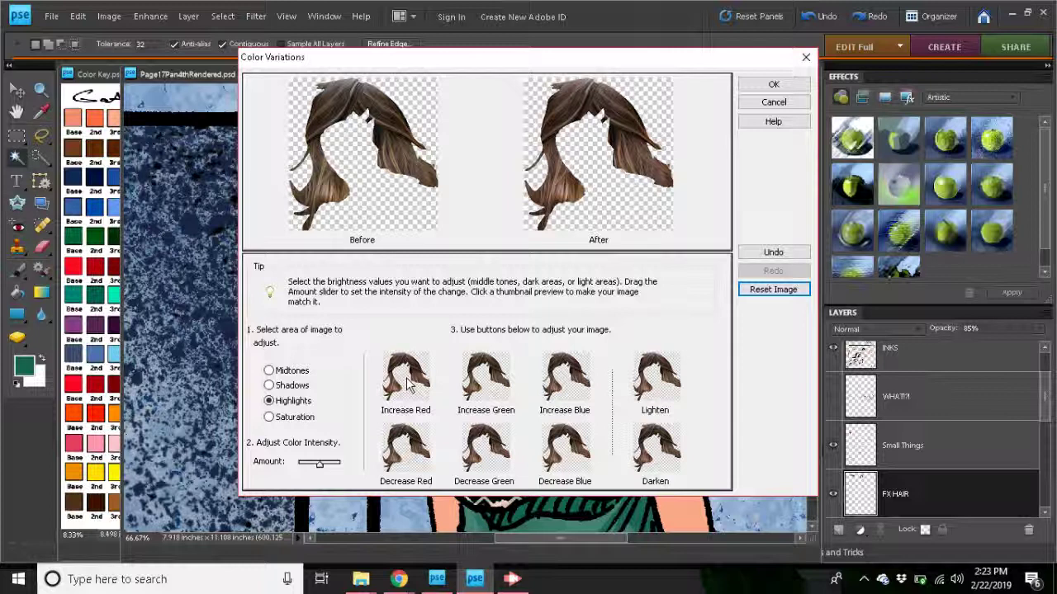
click(407, 381)
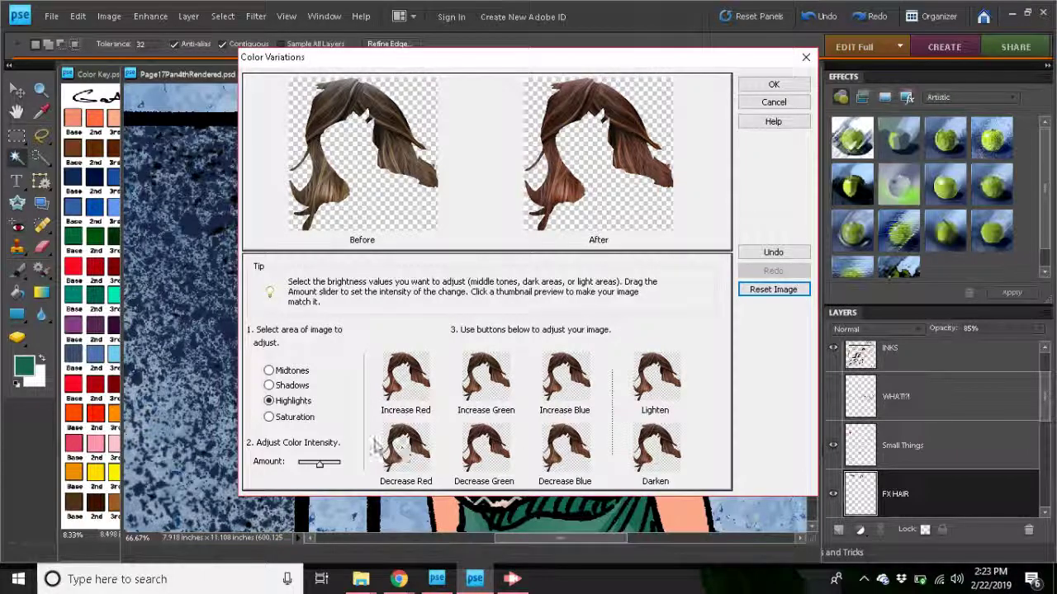
Increase the hair's red twice more and darken its shadows.
click(409, 382)
click(413, 392)
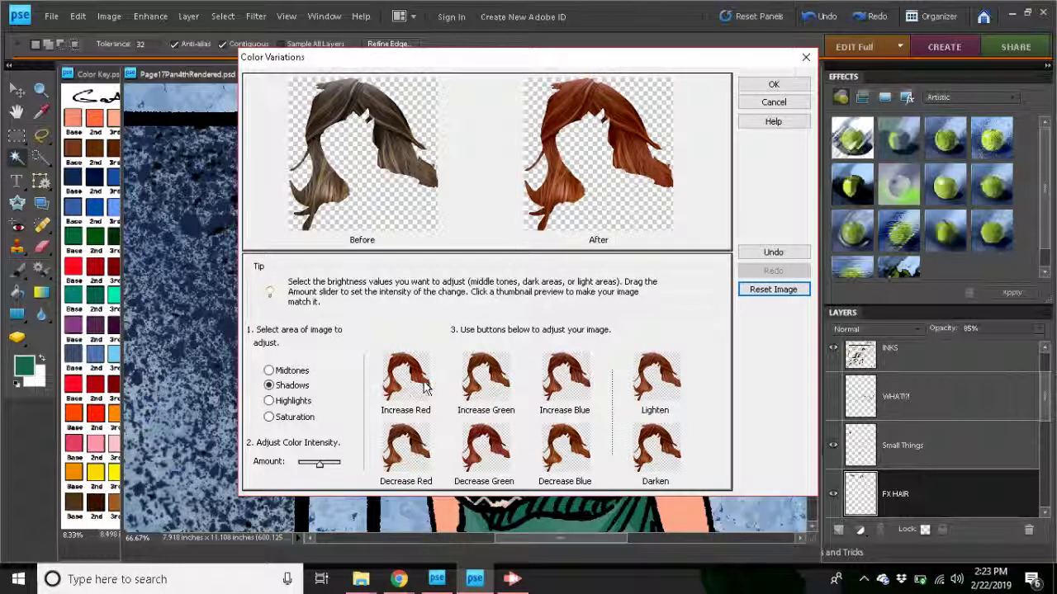
click(652, 453)
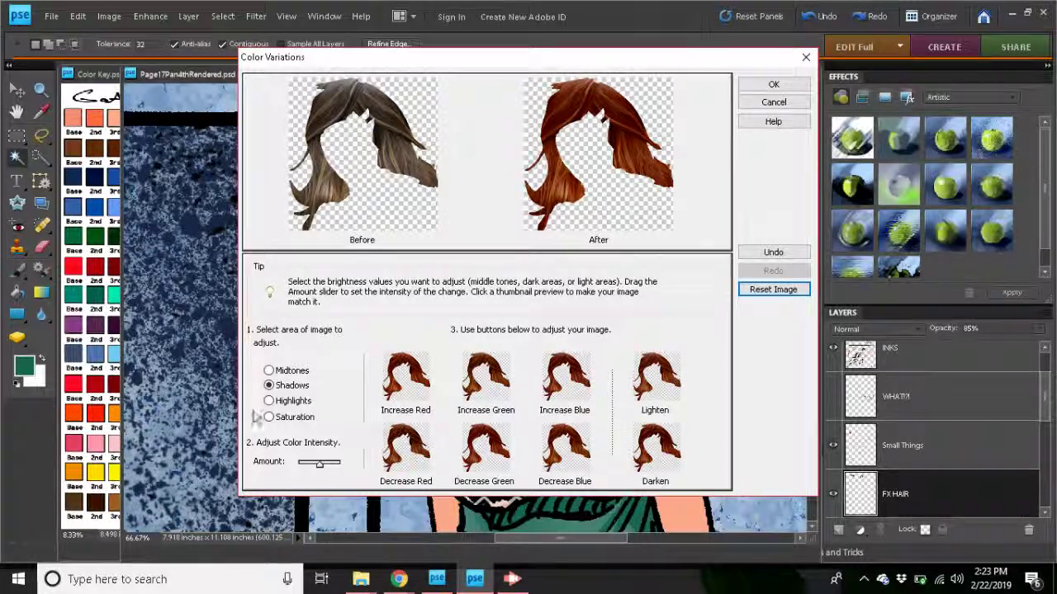
Increase the hair's saturation, and try darkening its midtones before undoing that change.
click(268, 417)
click(468, 444)
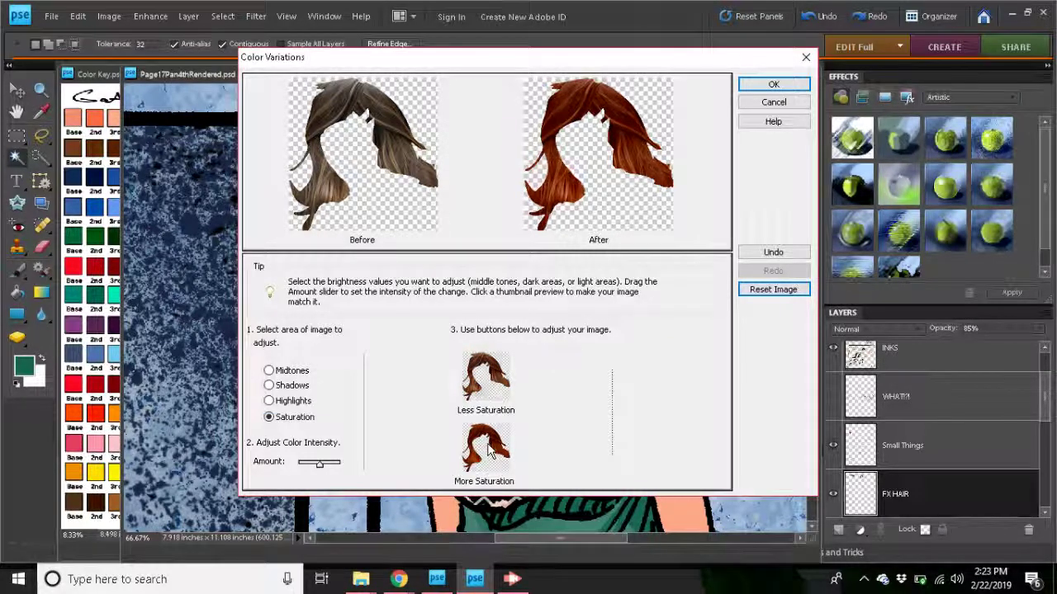
click(269, 370)
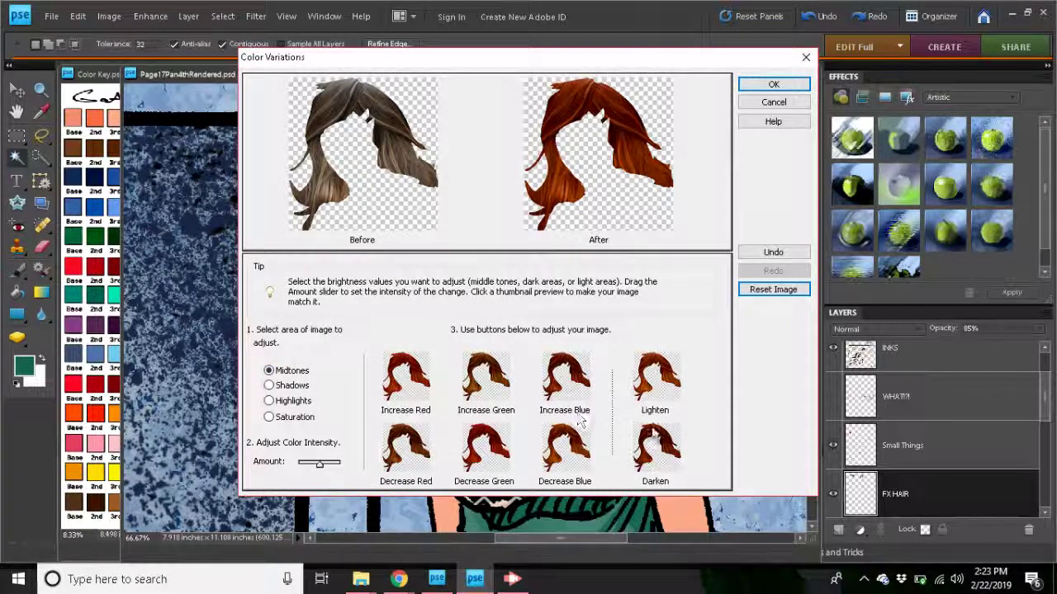
click(651, 451)
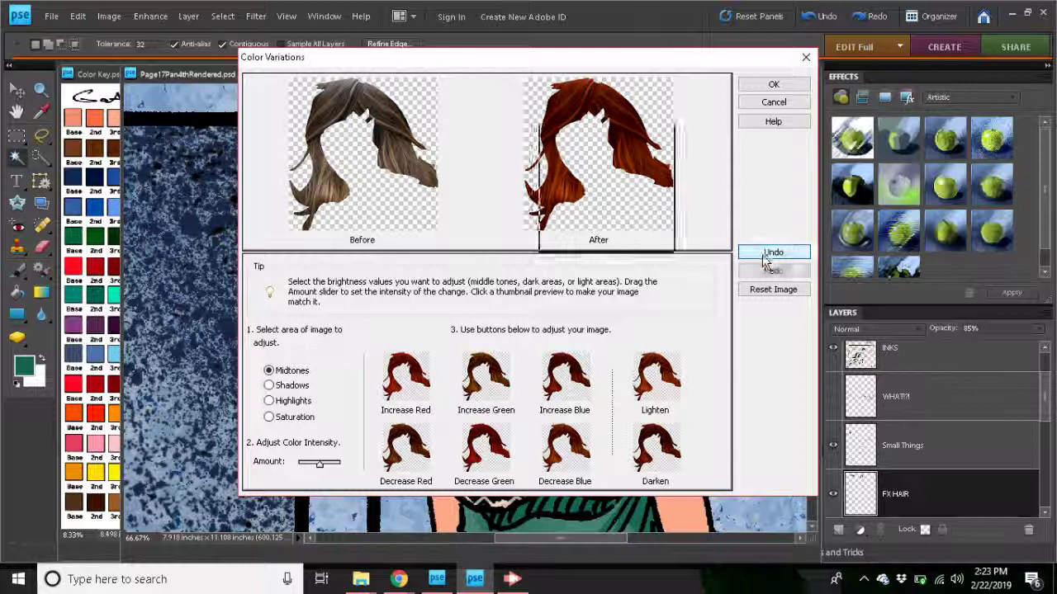
click(766, 259)
Darken the hair's shadows twice and apply the Color Variations adjustments.
click(269, 386)
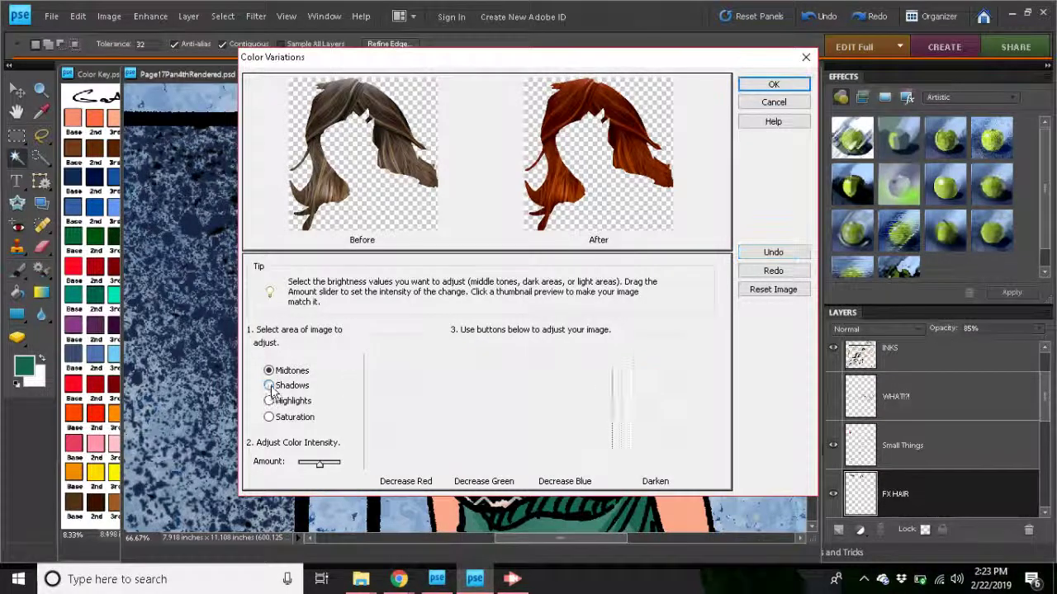
click(650, 459)
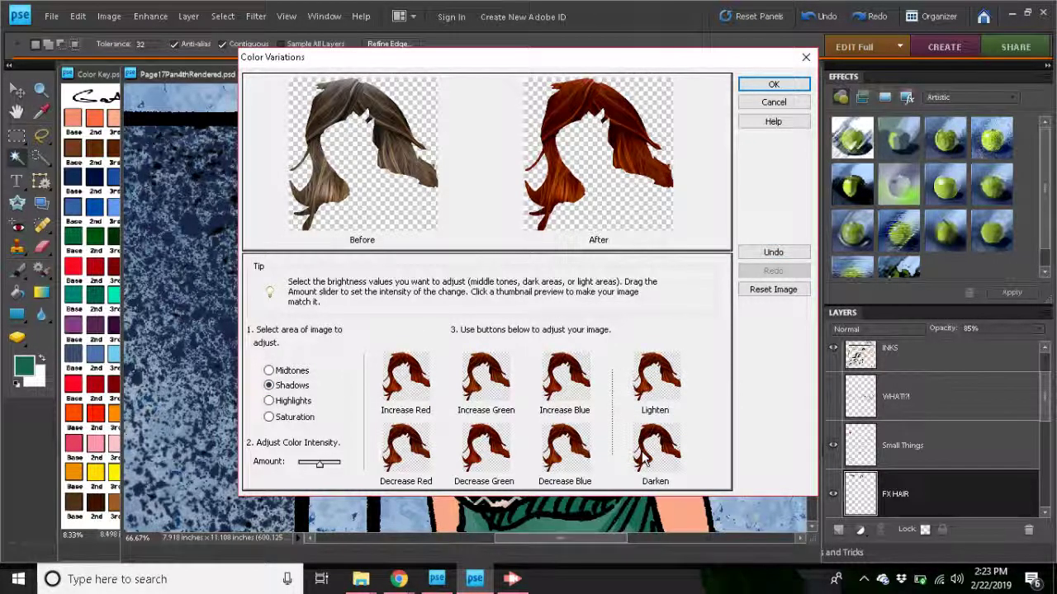
click(646, 463)
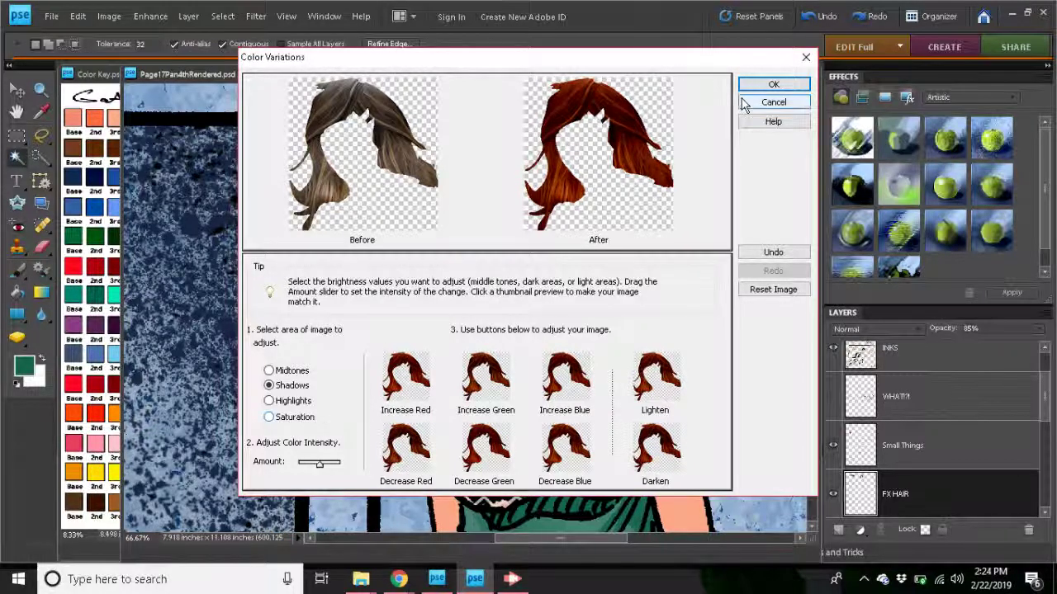
click(772, 85)
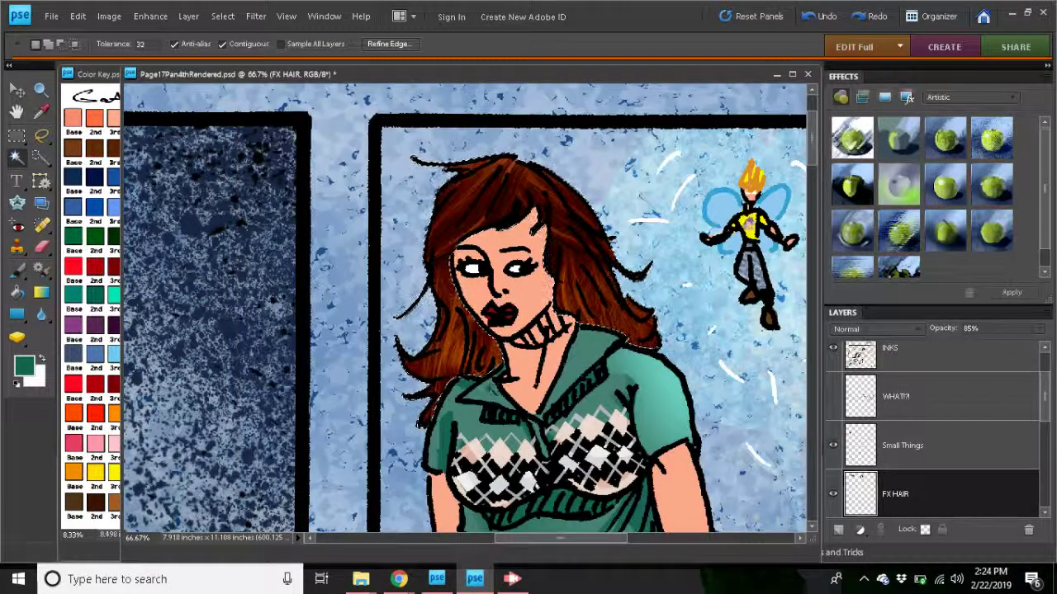
mouse_move(562, 541)
mouse_down()
mouse_move(457, 533)
mouse_move(561, 538)
mouse_up()
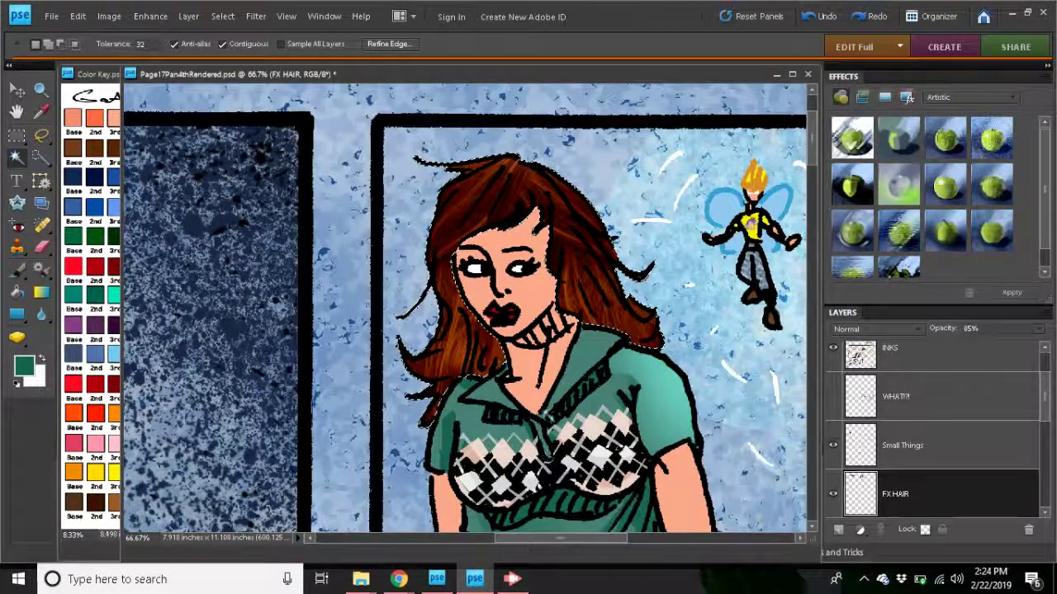
Reopen Color Variations for the FX HAIR layer, darken the hair's highlights, and apply the change.
click(150, 17)
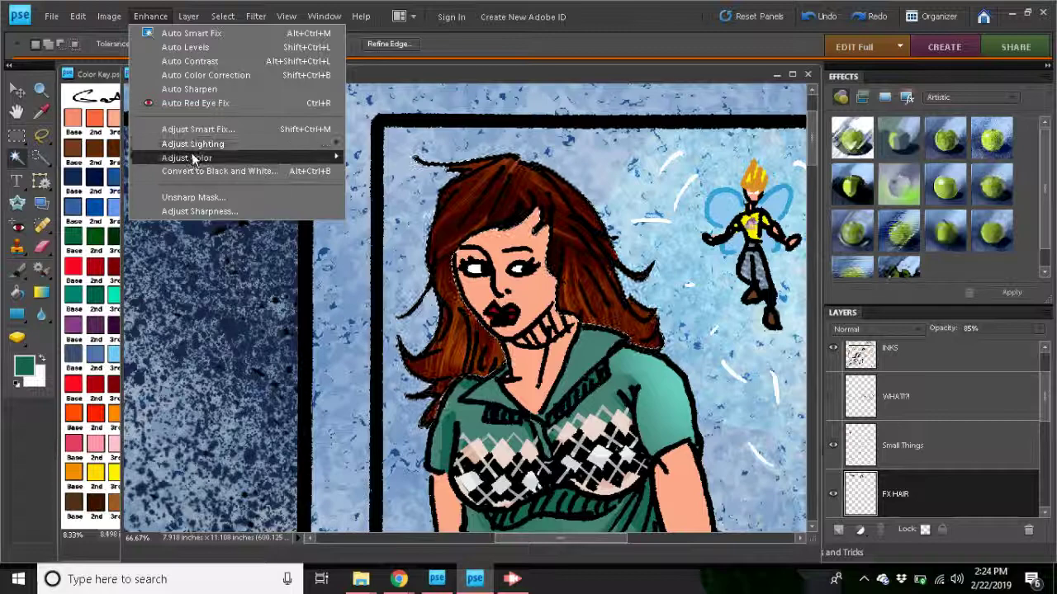
mouse_move(192, 152)
click(393, 254)
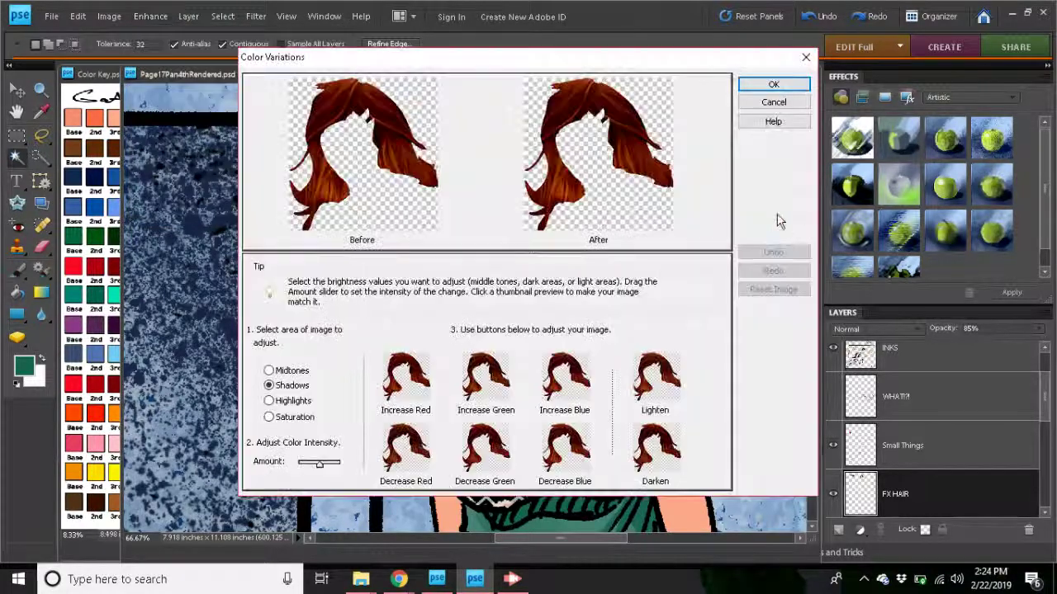
click(268, 401)
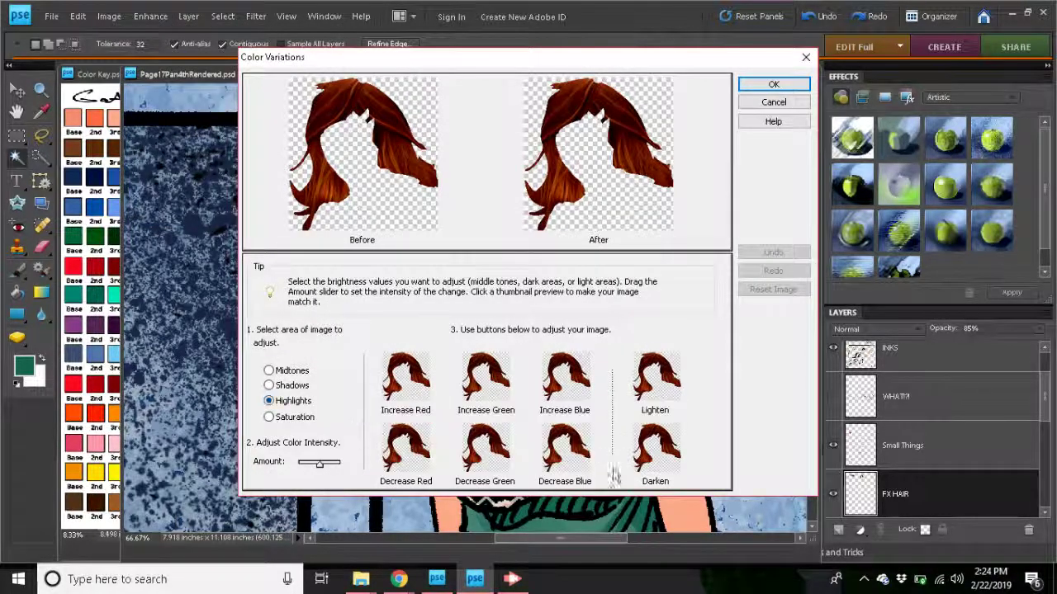
click(671, 459)
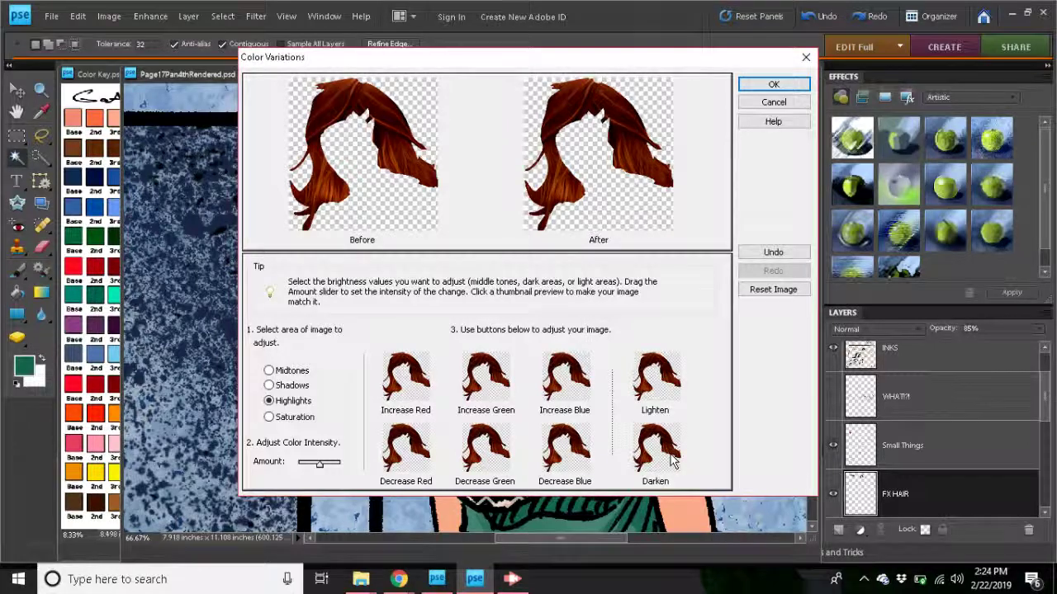
click(771, 84)
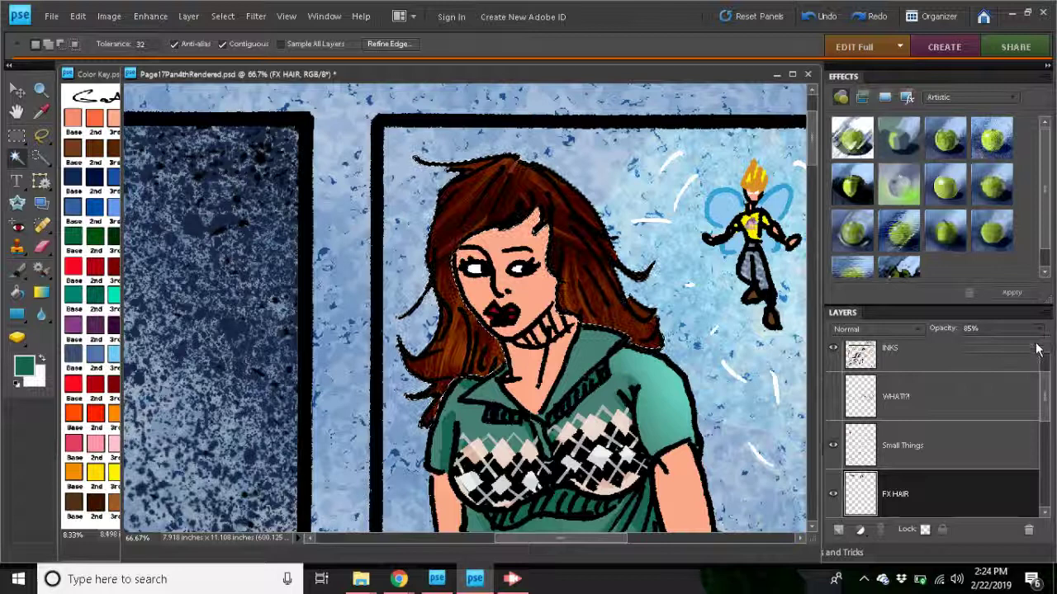
Lower the FX HAIR layer's opacity to 75%.
drag(1038, 350, 1023, 344)
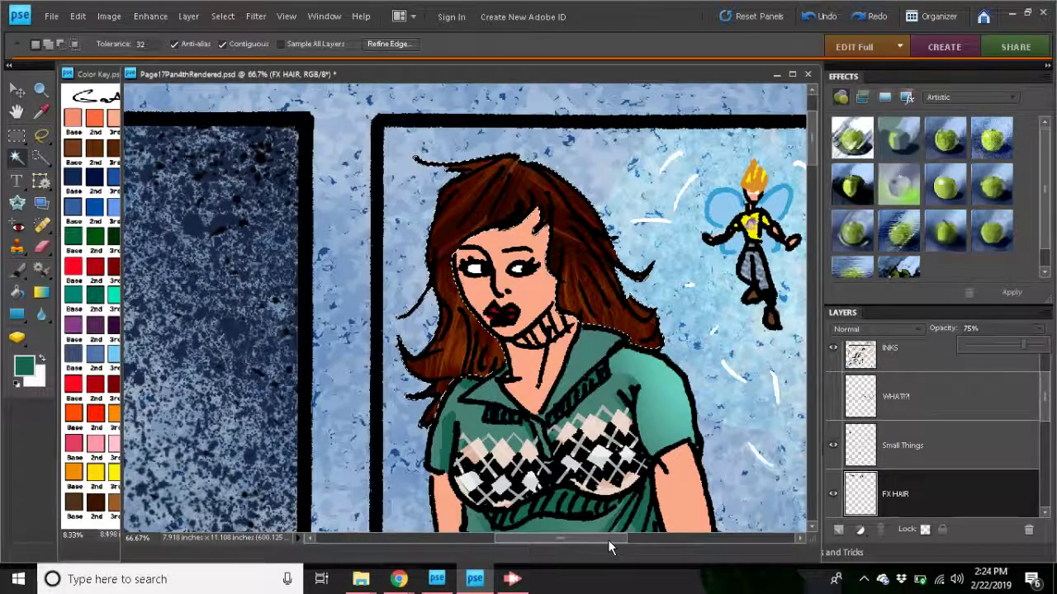
mouse_move(608, 541)
mouse_down()
mouse_move(471, 545)
mouse_move(619, 556)
mouse_up()
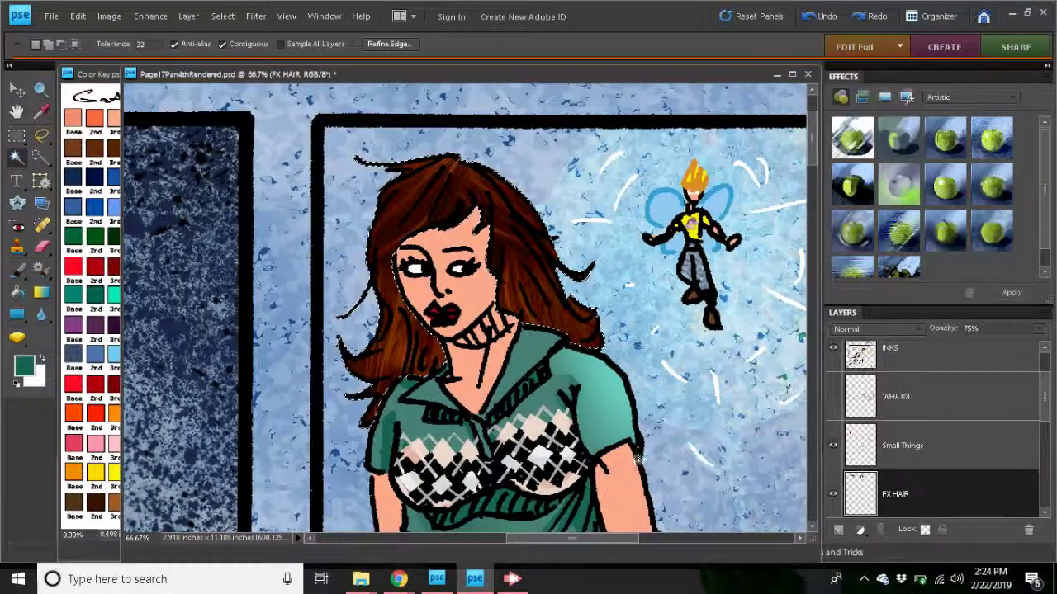
Make the Hair/Wings layer active, sample a Brown Hair color from the color key, and ready the Brush tool on the comic page.
scroll(999, 462, down, 4)
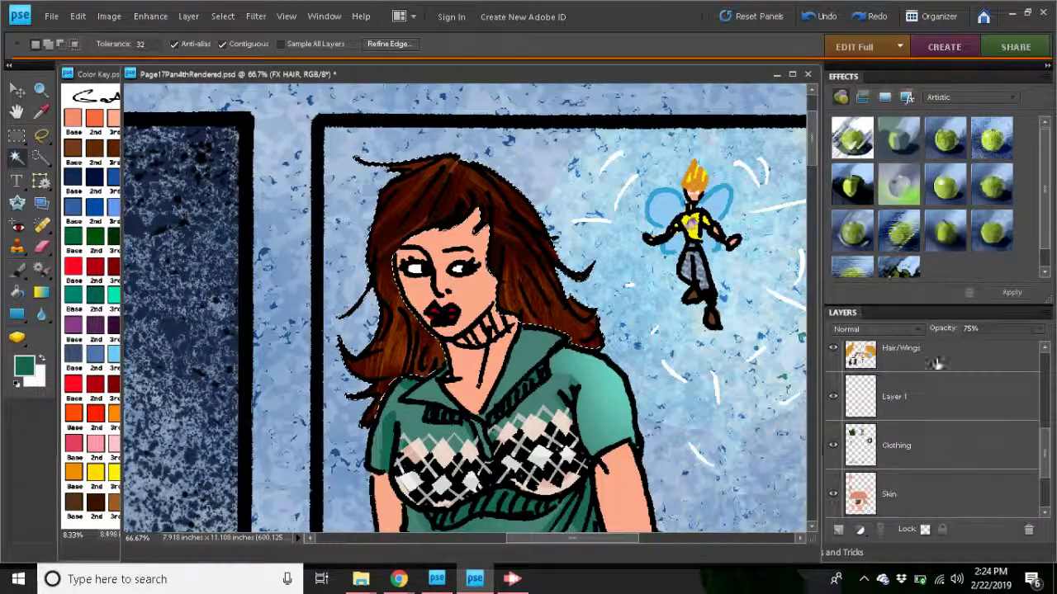
click(944, 351)
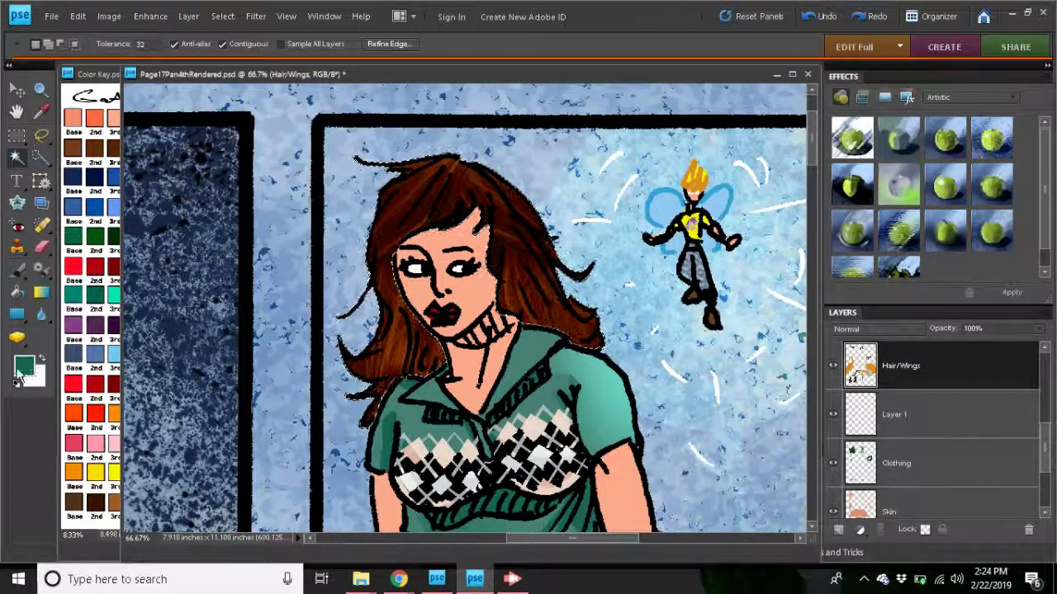
click(41, 114)
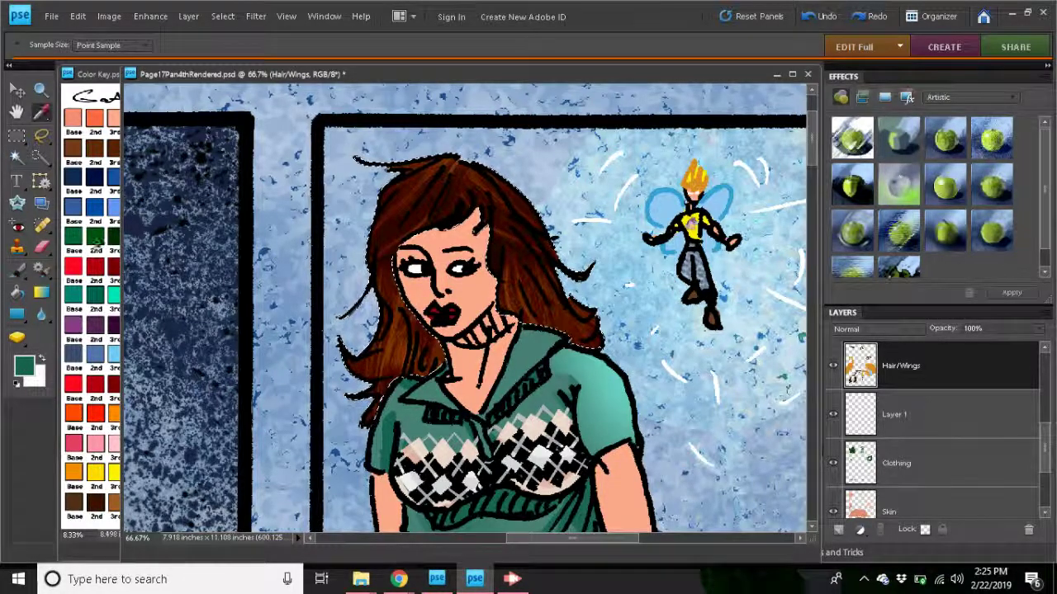
click(79, 78)
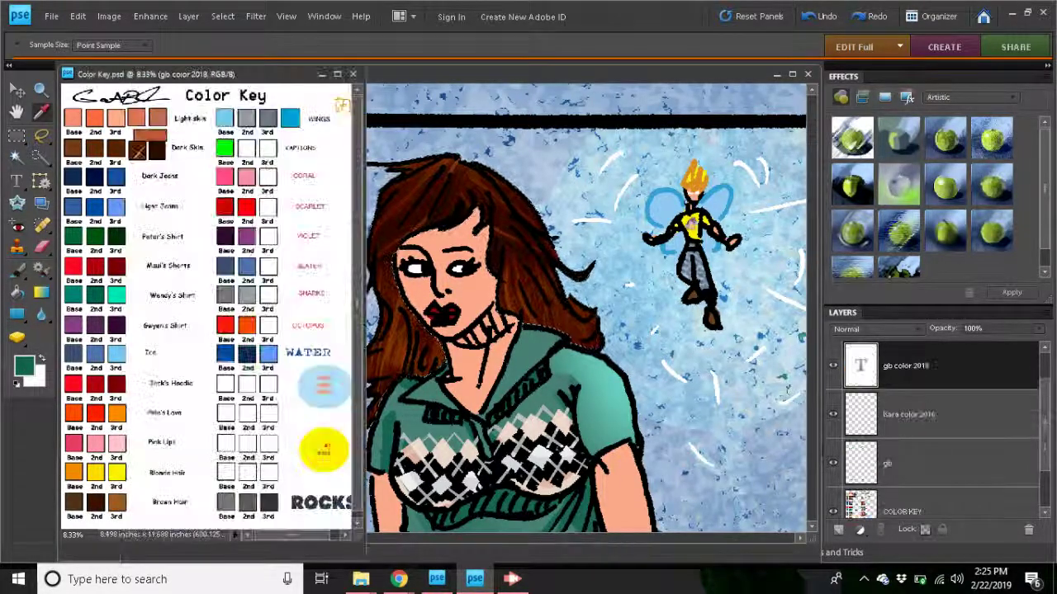
click(96, 497)
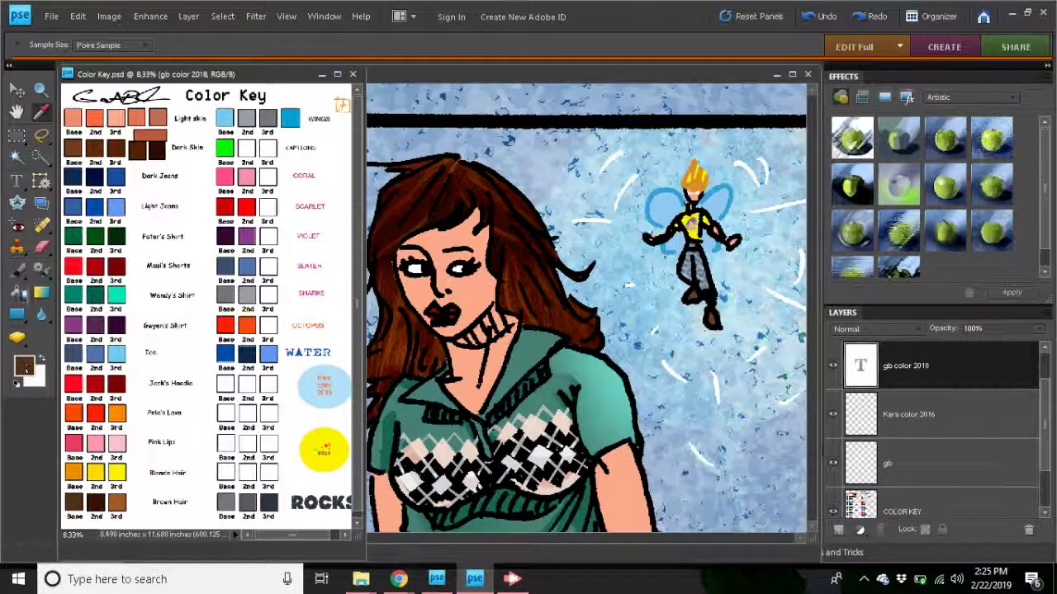
click(16, 270)
click(613, 78)
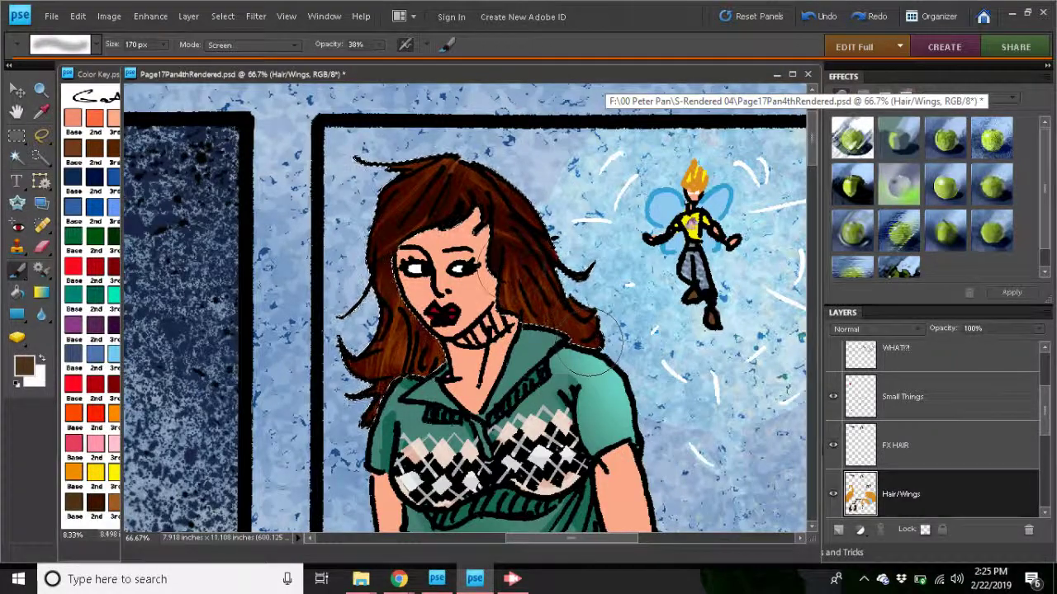
Set the brush size to 170 px, hide the selection outline, brighten the hair's right side, and check it without the FX HAIR layer.
click(164, 45)
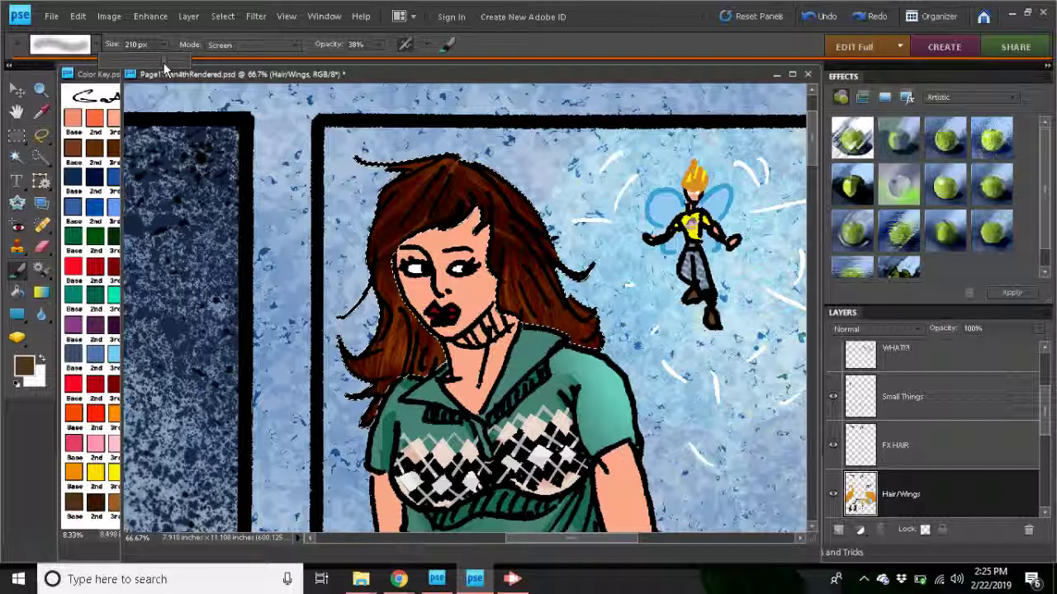
drag(164, 63, 162, 63)
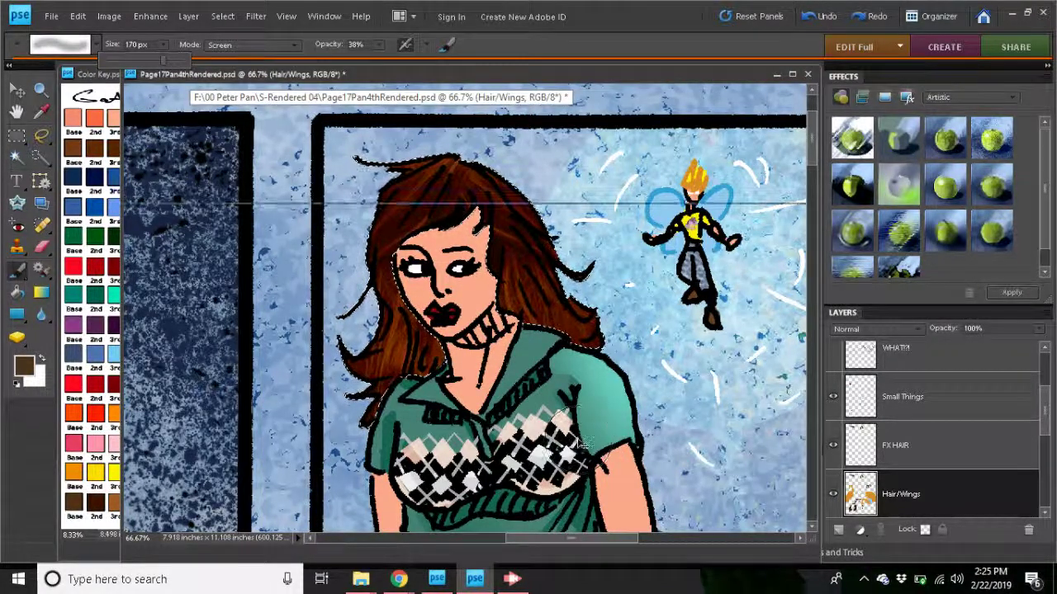
key(ctrl+h)
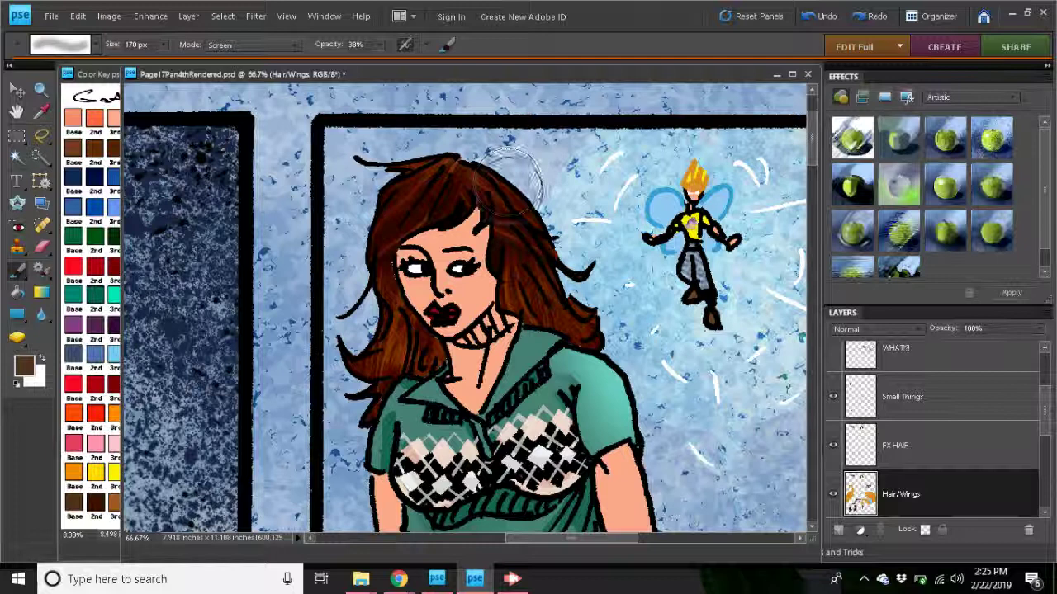
drag(538, 276, 561, 264)
drag(584, 305, 616, 355)
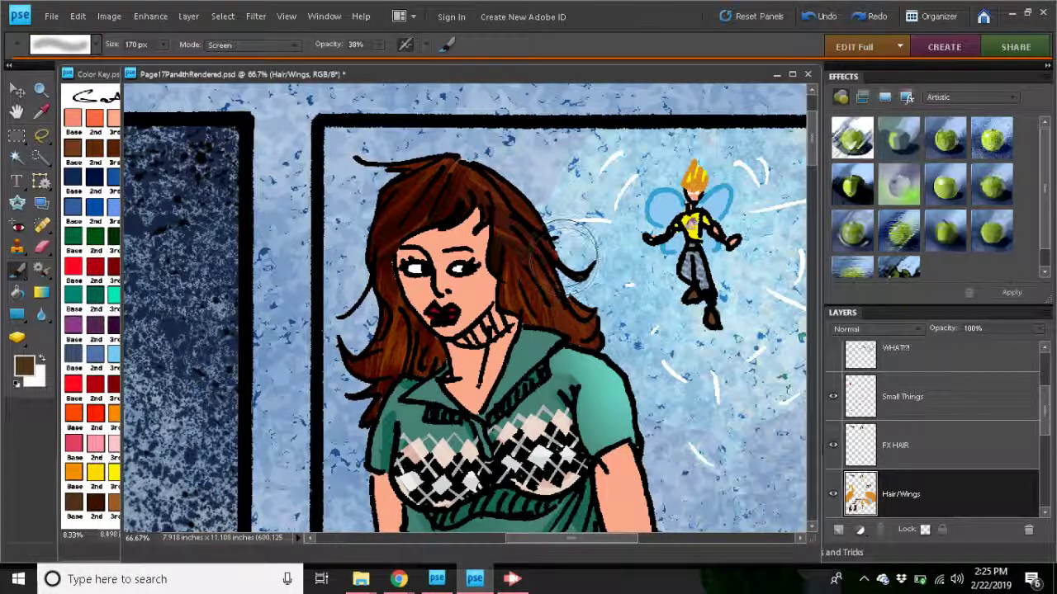
drag(490, 172, 543, 313)
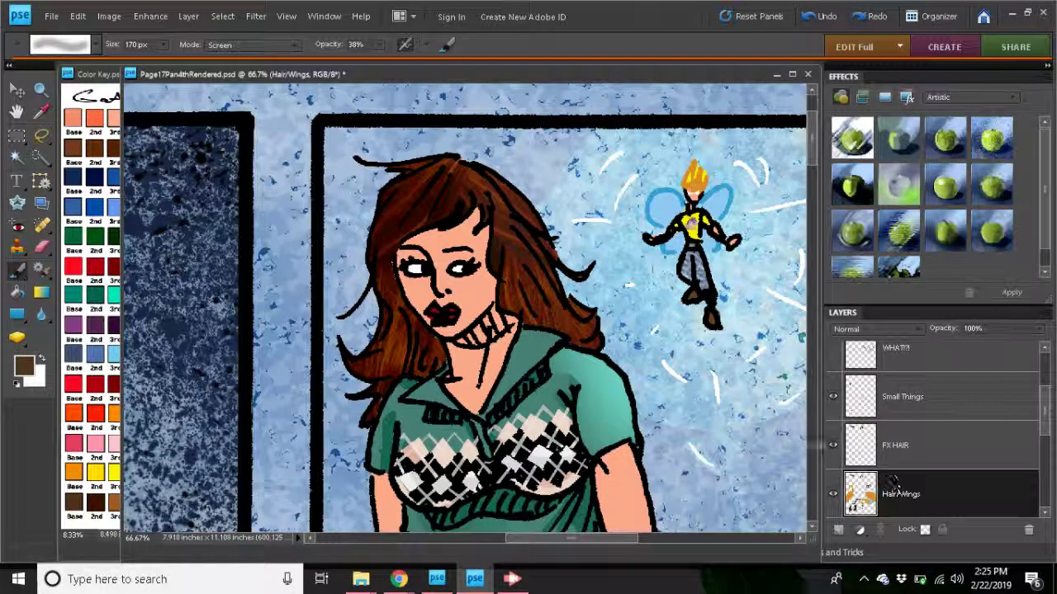
click(834, 445)
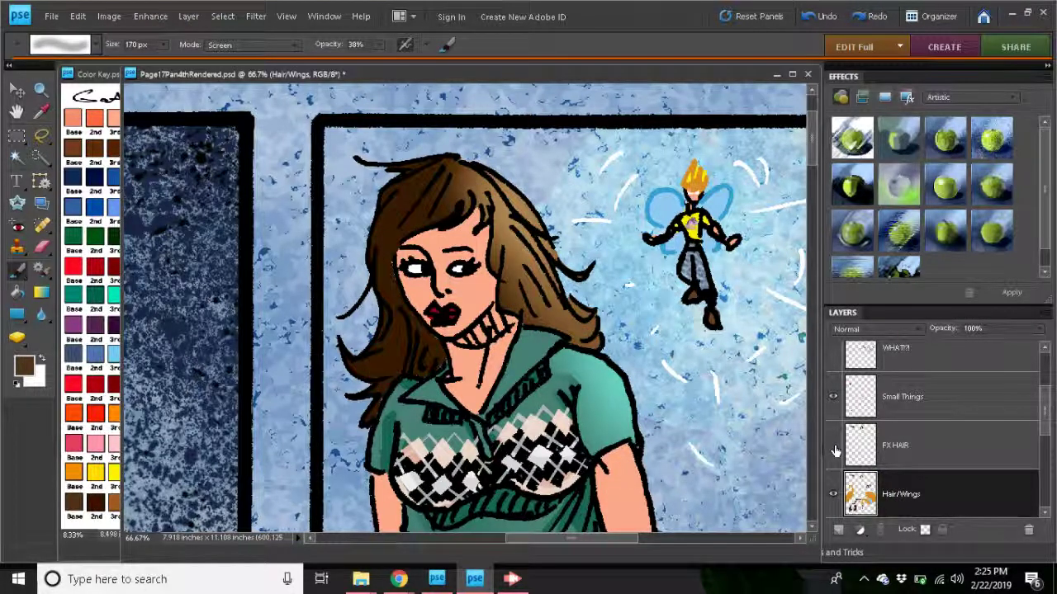
click(834, 445)
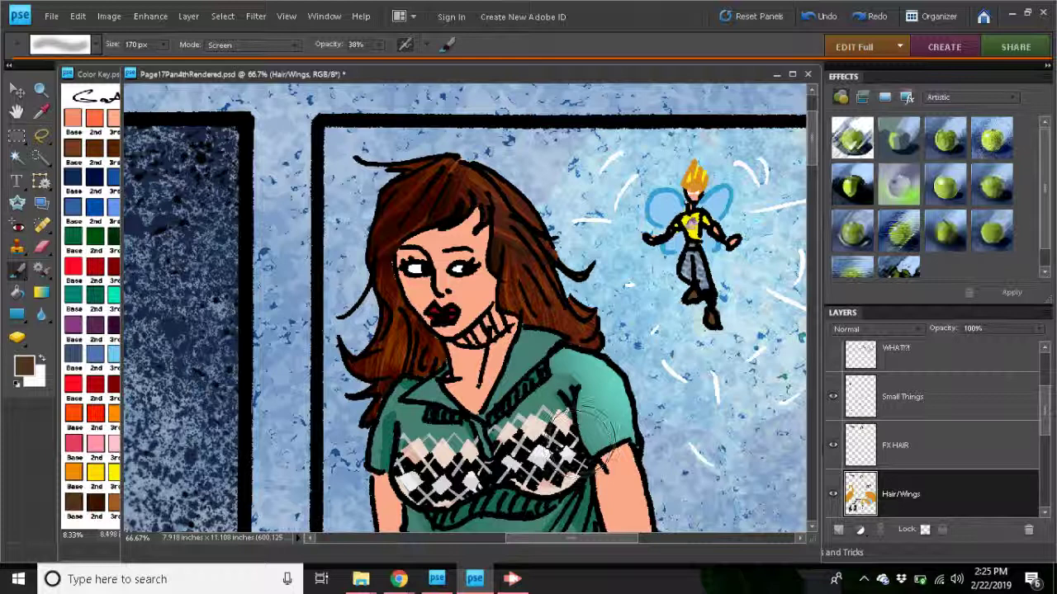
Brush the sampled brown along the left side of the woman's hair on the Hair/Wings layer.
click(956, 443)
click(1039, 330)
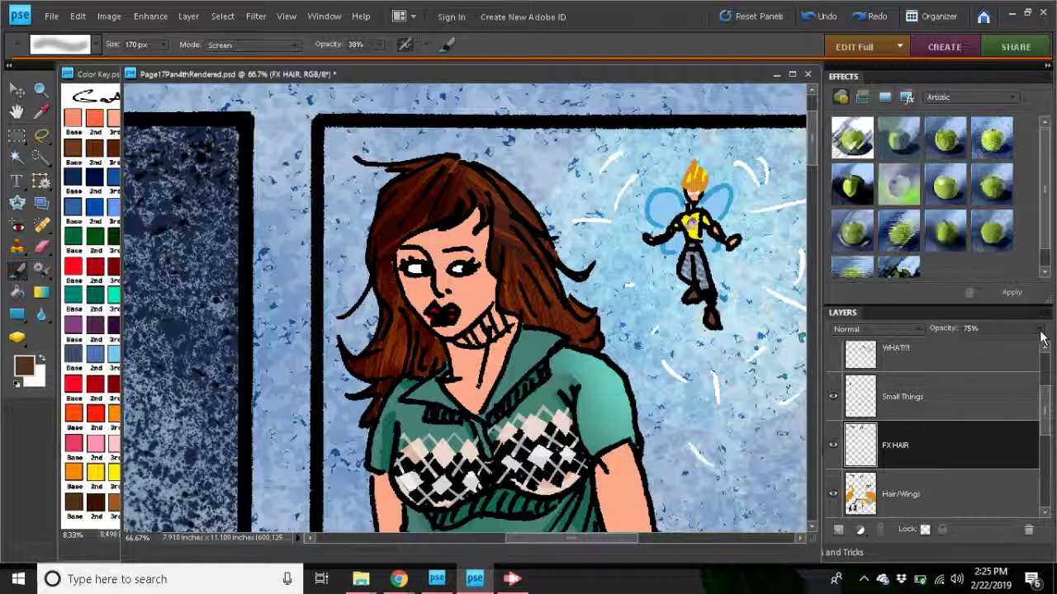
click(1032, 493)
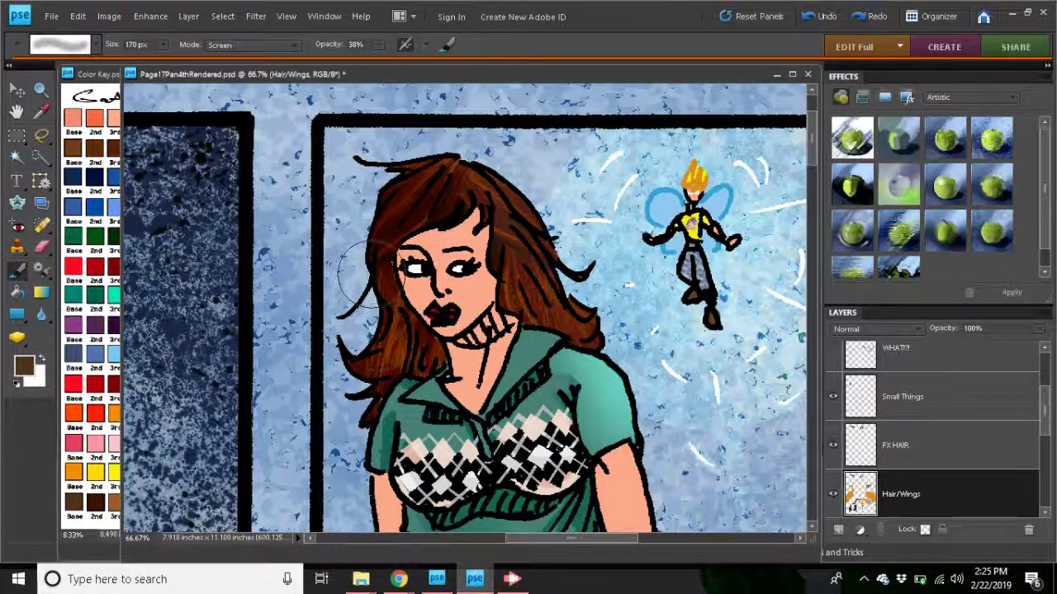
mouse_move(364, 272)
mouse_down()
mouse_move(355, 240)
mouse_move(379, 248)
mouse_move(388, 232)
mouse_move(375, 343)
mouse_up()
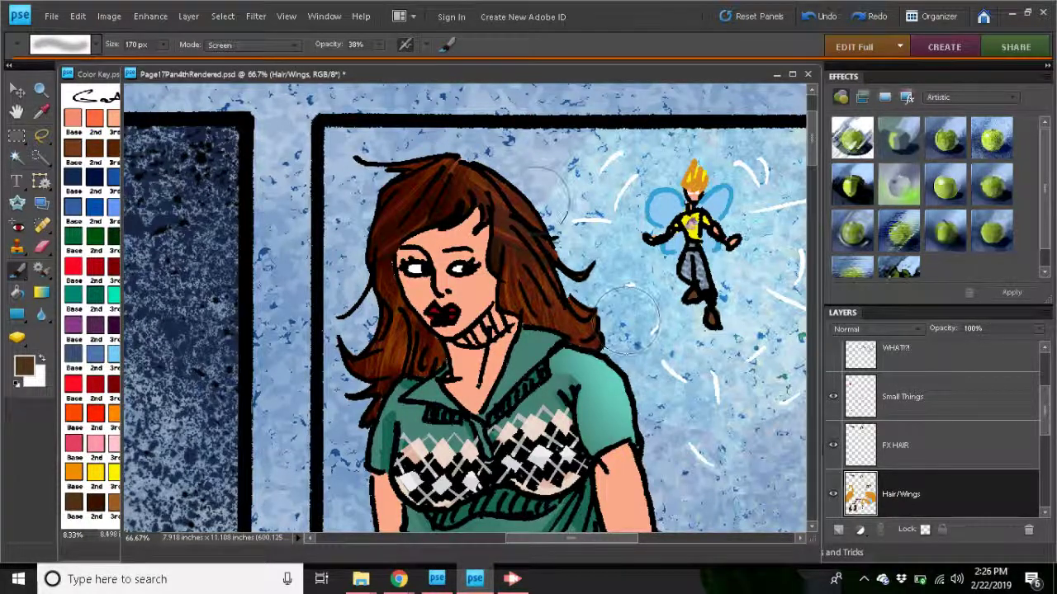
Undo the last several brush strokes on the woman's hair.
click(936, 453)
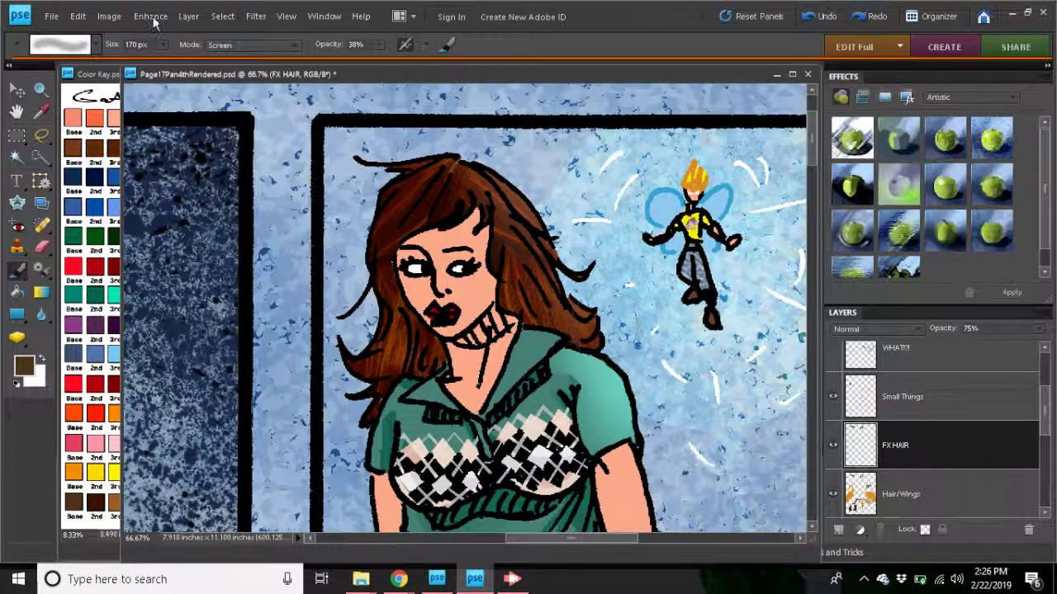
click(78, 17)
click(87, 33)
click(77, 17)
click(87, 33)
click(77, 17)
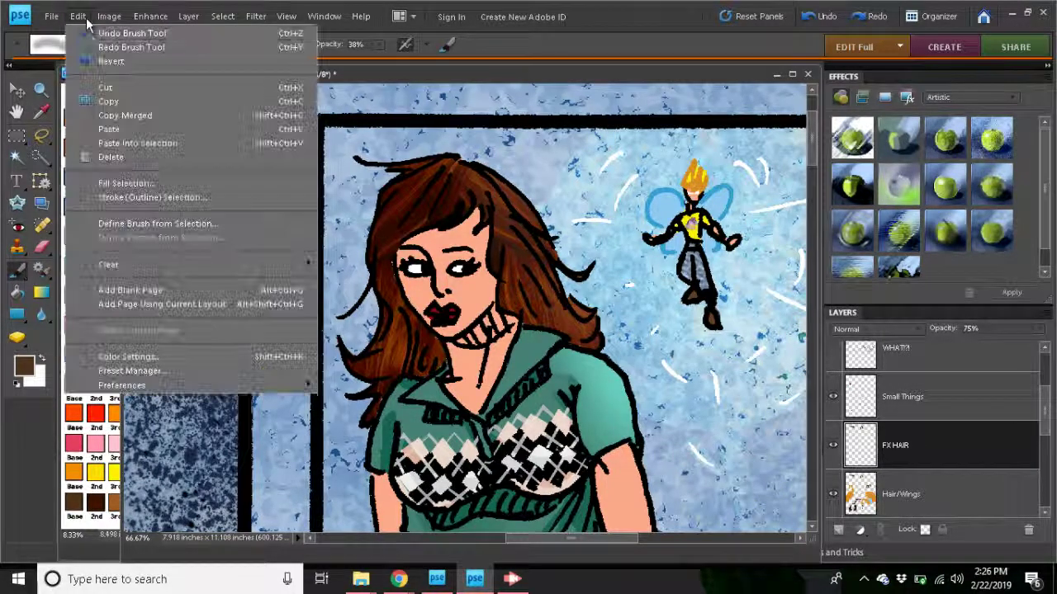
click(93, 36)
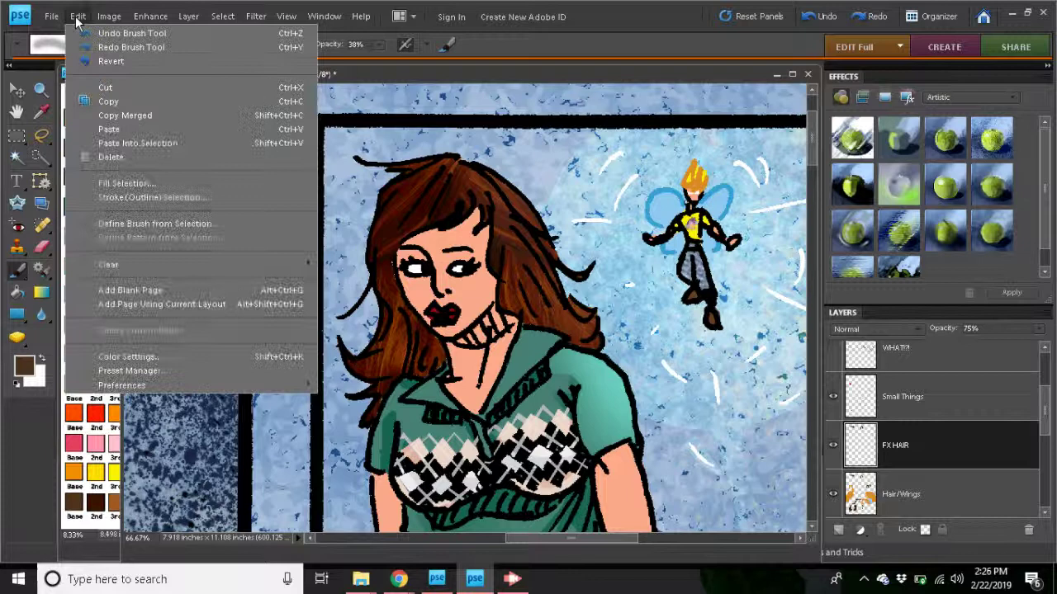
click(76, 19)
click(86, 17)
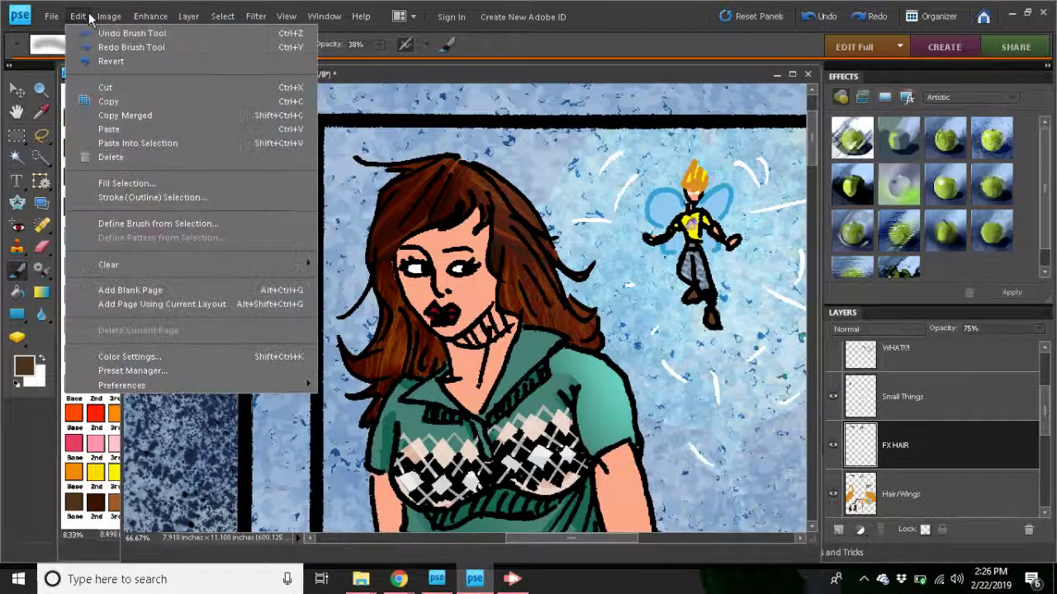
click(90, 31)
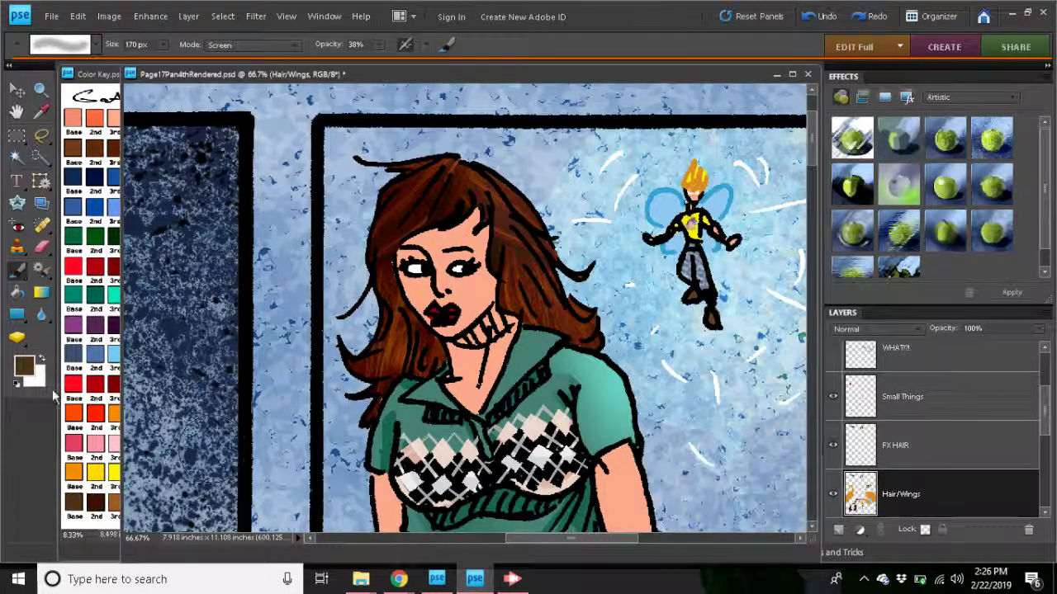
Sample the 3rd Brown Hair color from the color key as the brush color.
click(41, 111)
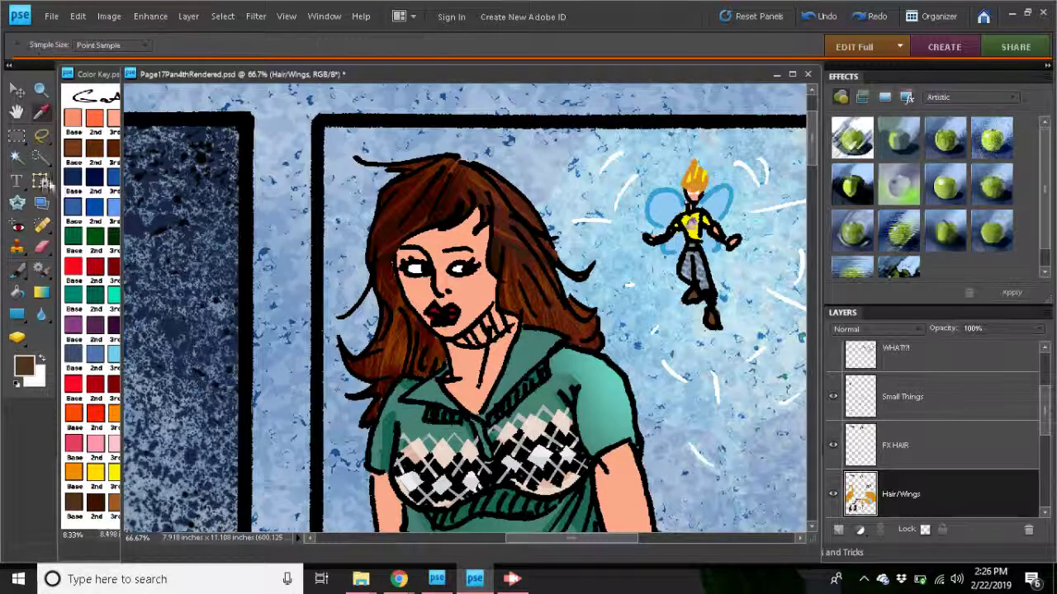
click(117, 507)
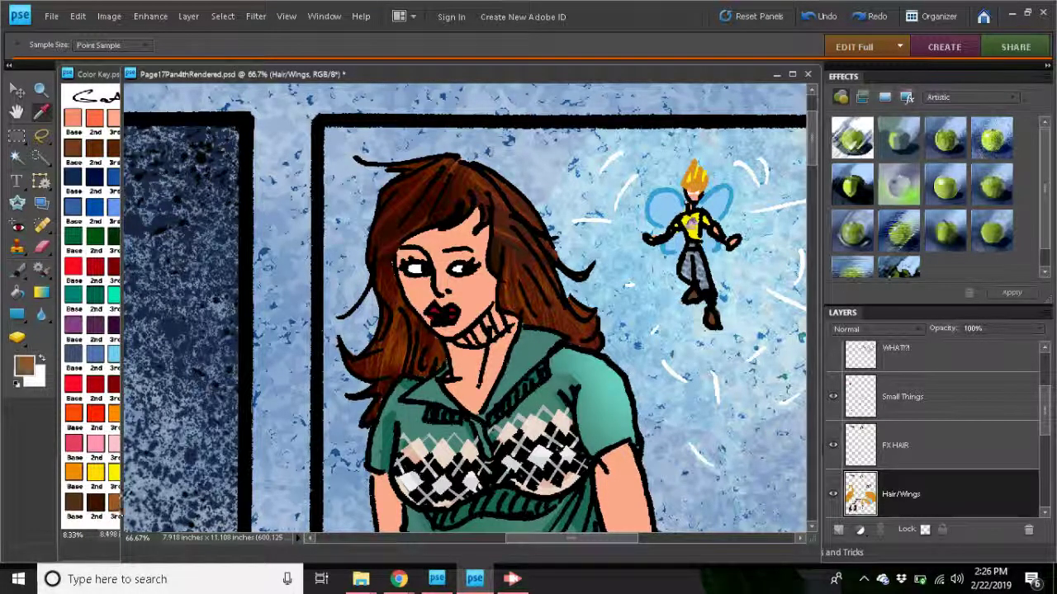
click(18, 273)
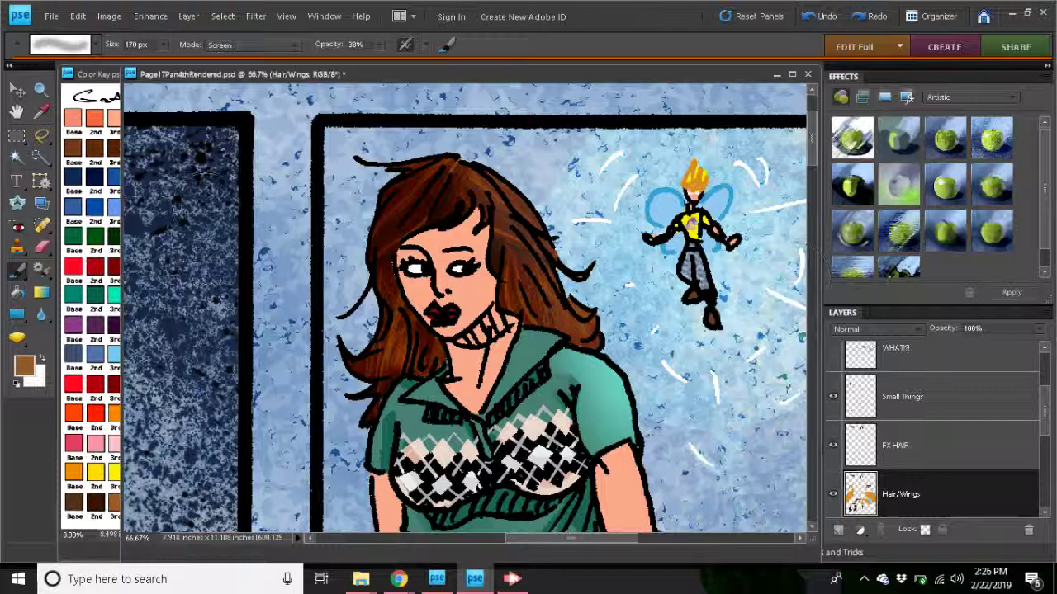
Switch to the Magic Wand and browse to the WINGS folder inside FX to find a file to open.
click(16, 157)
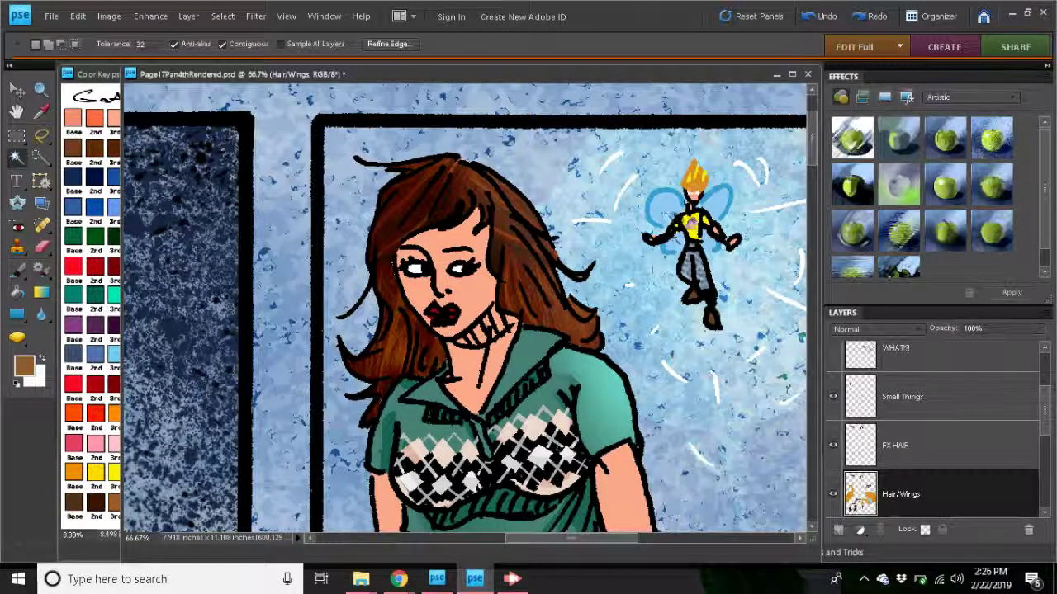
click(52, 17)
click(62, 45)
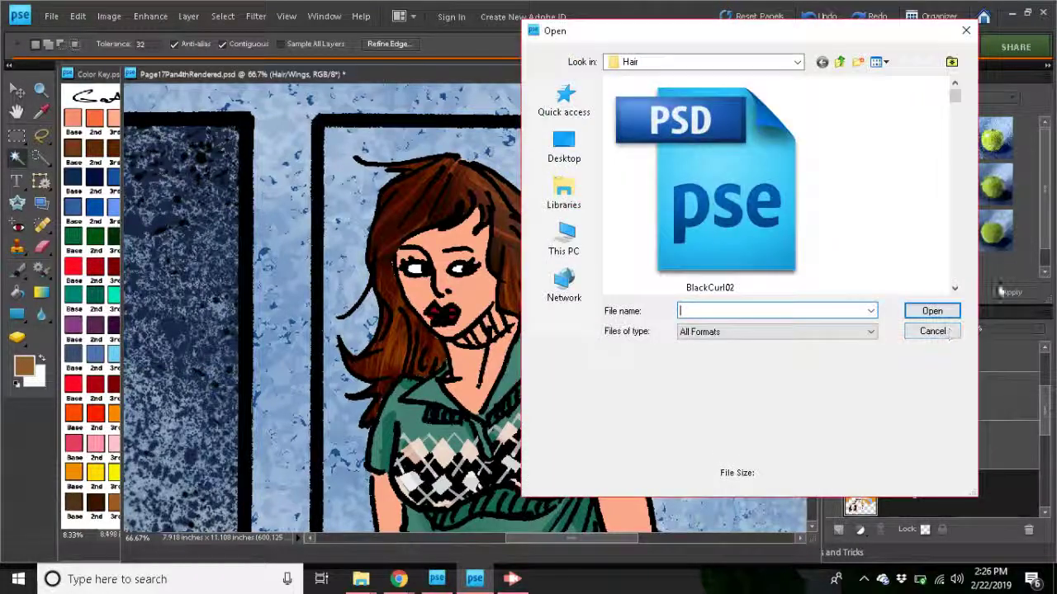
click(839, 62)
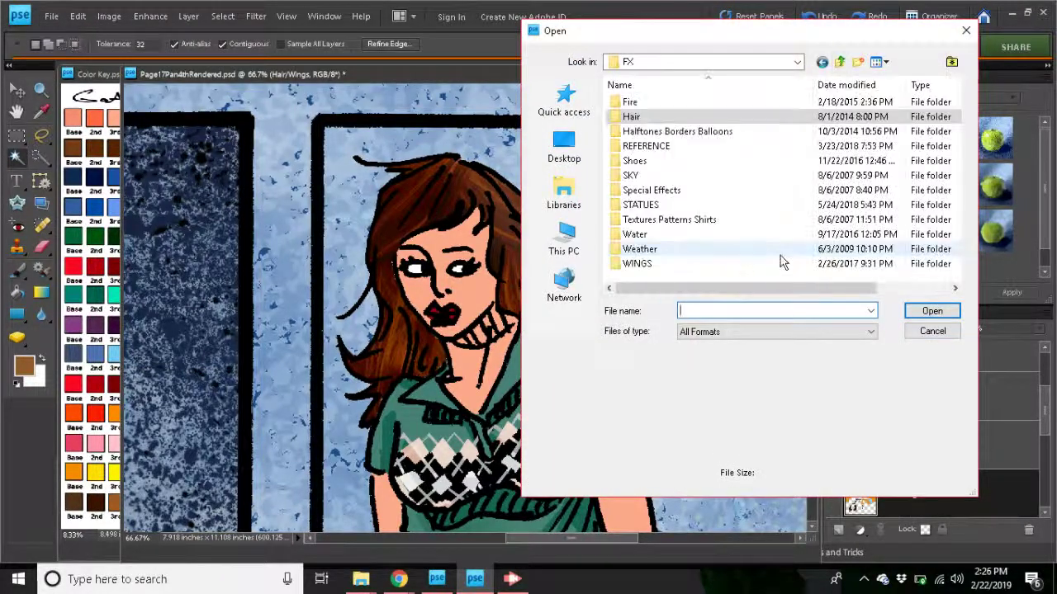
double_click(637, 265)
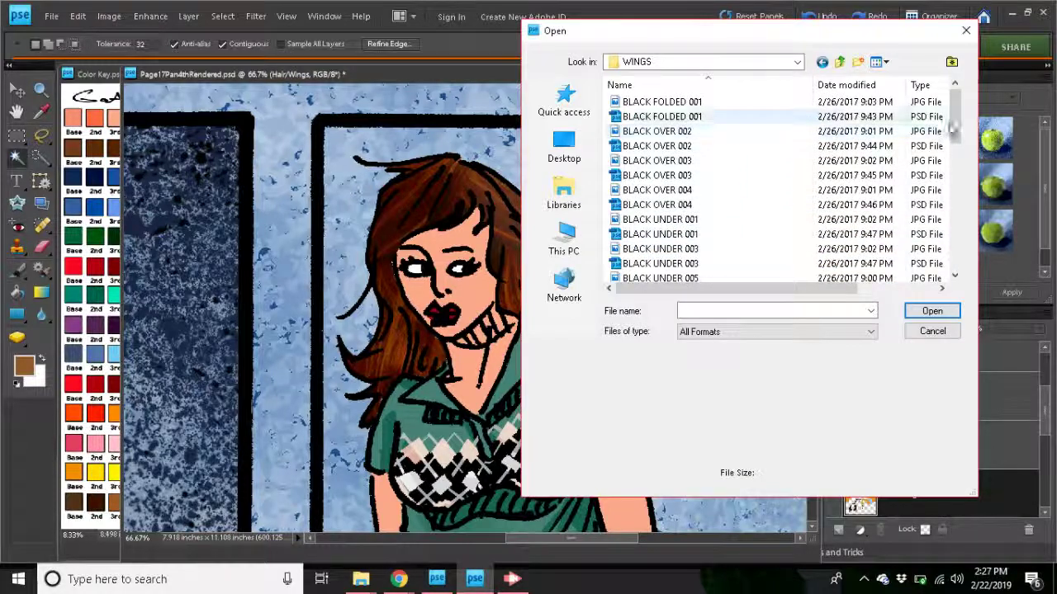
drag(956, 123, 946, 162)
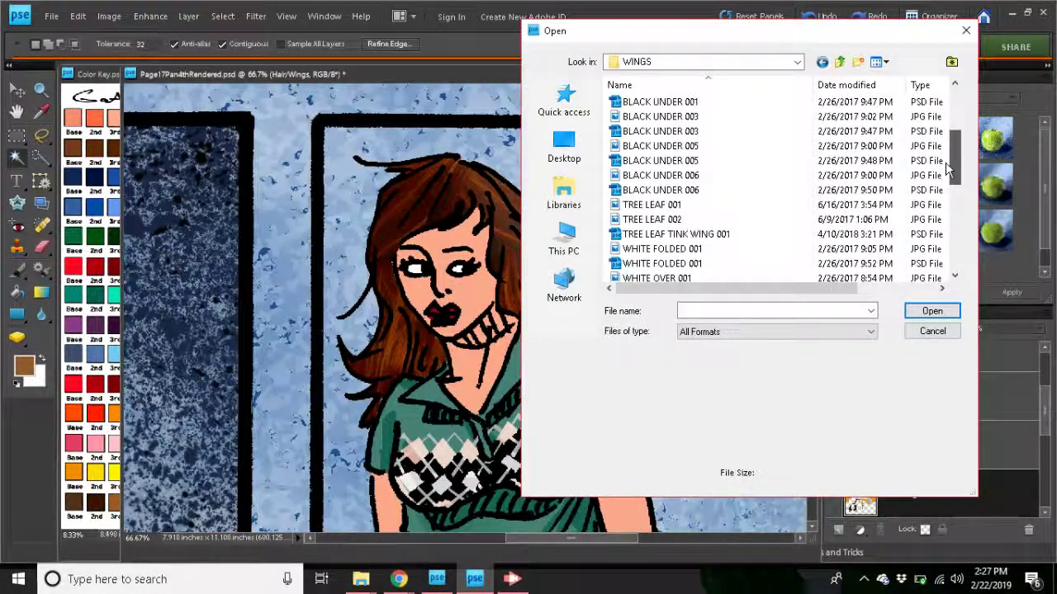
Preview the tree leaf images, open TREE LEAF TINK WING 001, and show the whole leaf at 8.33% zoom.
click(668, 206)
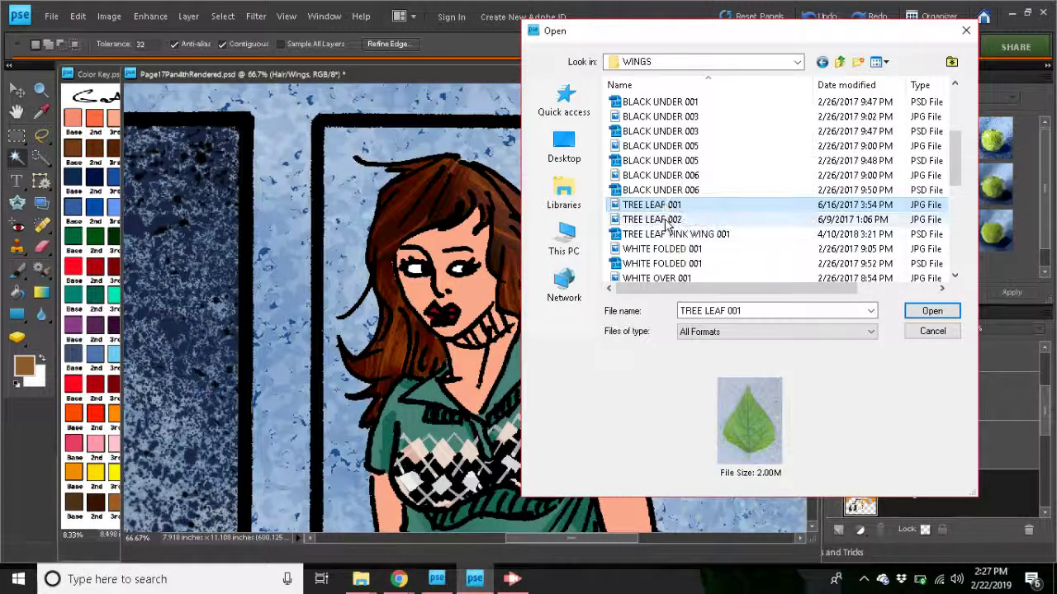
click(667, 221)
click(667, 236)
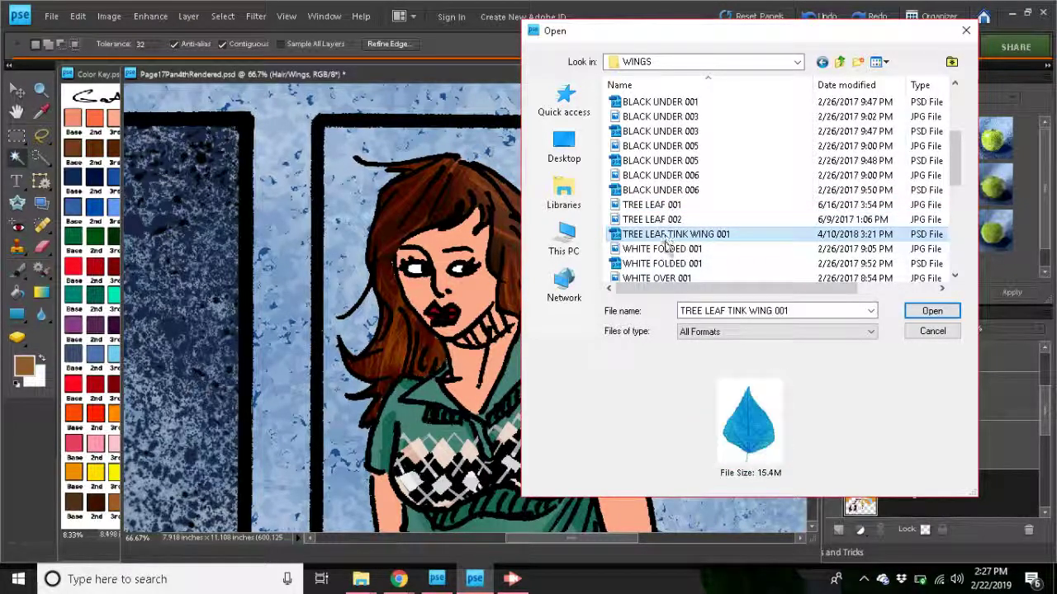
double_click(667, 236)
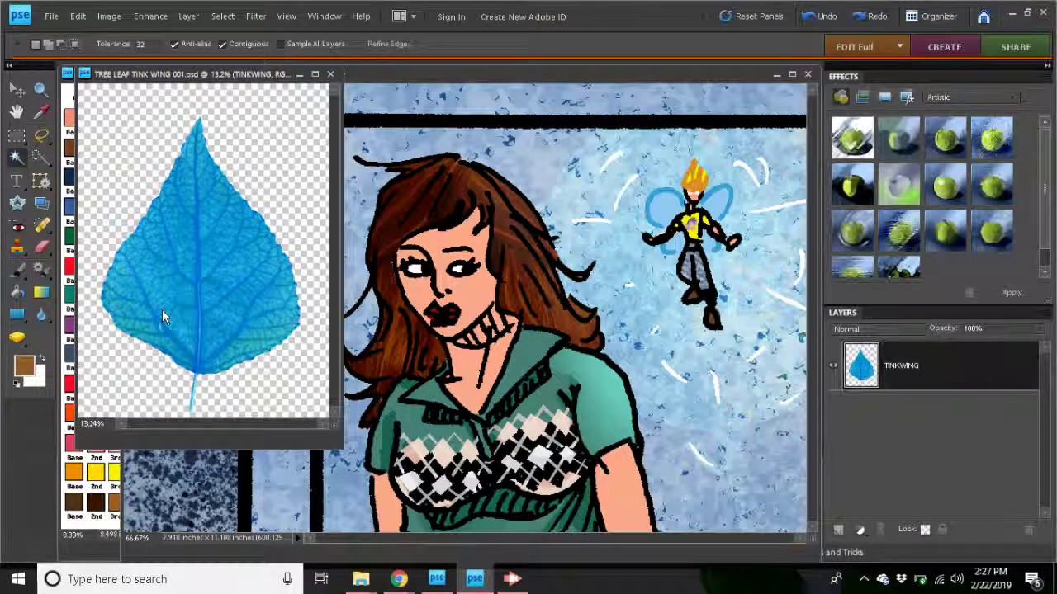
click(40, 89)
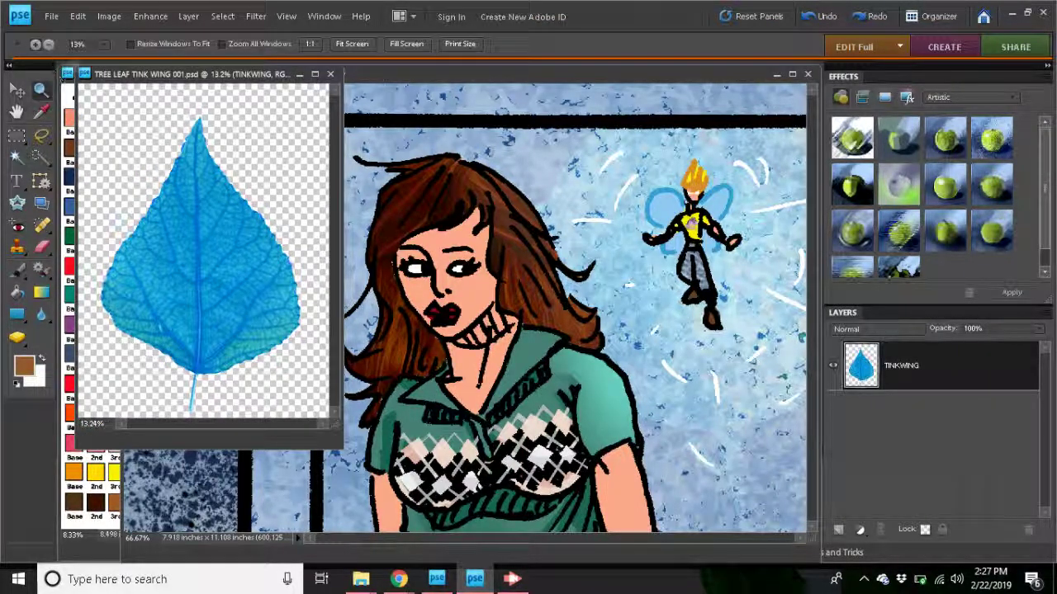
alt+click(160, 173)
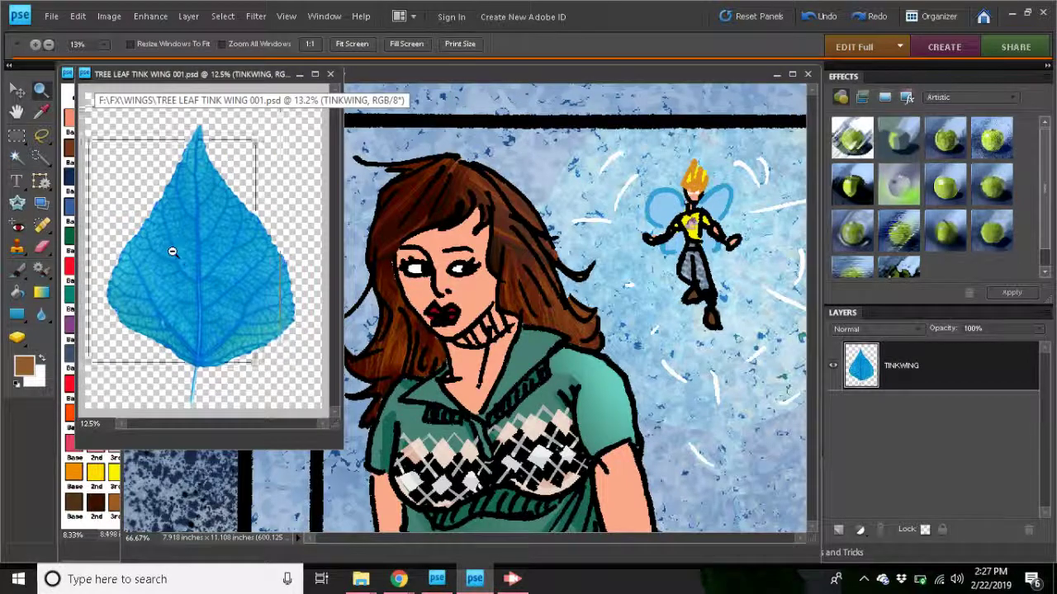
alt+click(173, 251)
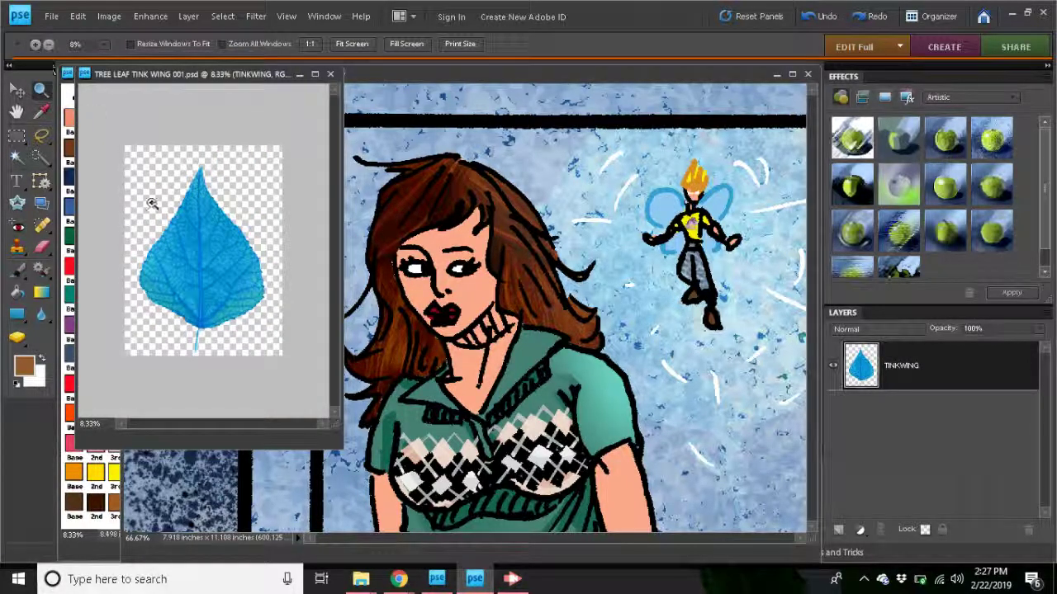
Enlarge the leaf image to 12.5% and select its entire canvas.
click(180, 248)
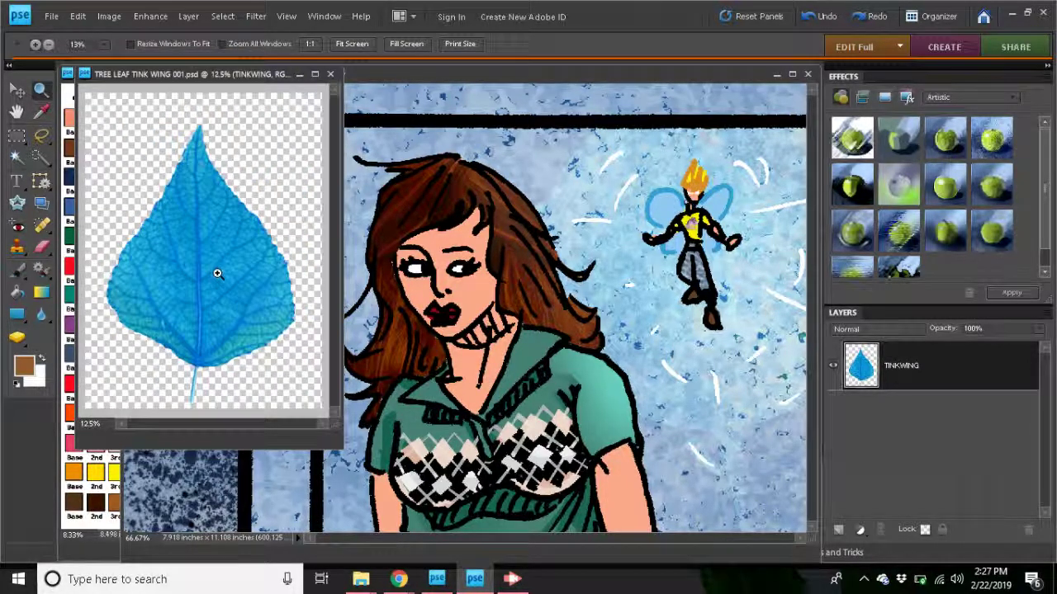
click(17, 135)
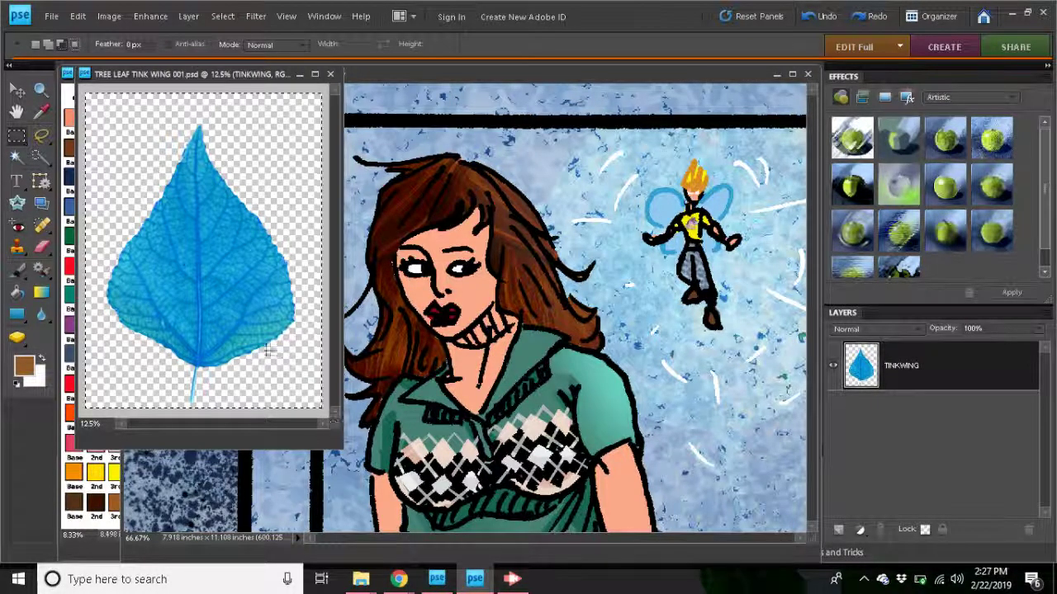
key(ctrl+a)
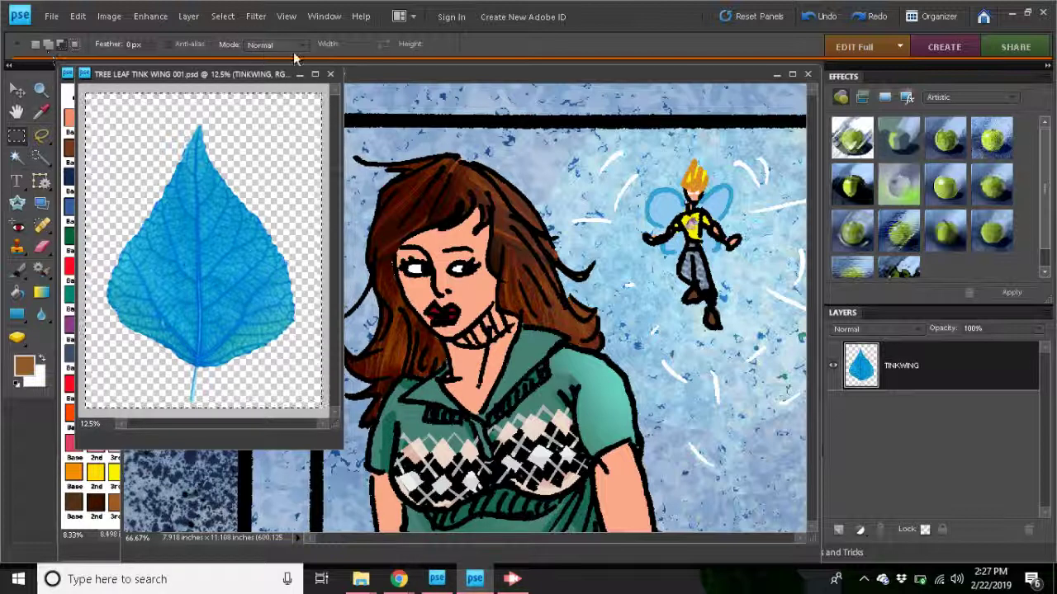
On the comic page, check what the Hair/Wings layer contains and outline the fairy's upper wing nearest the woman with the Magnetic Lasso.
click(523, 75)
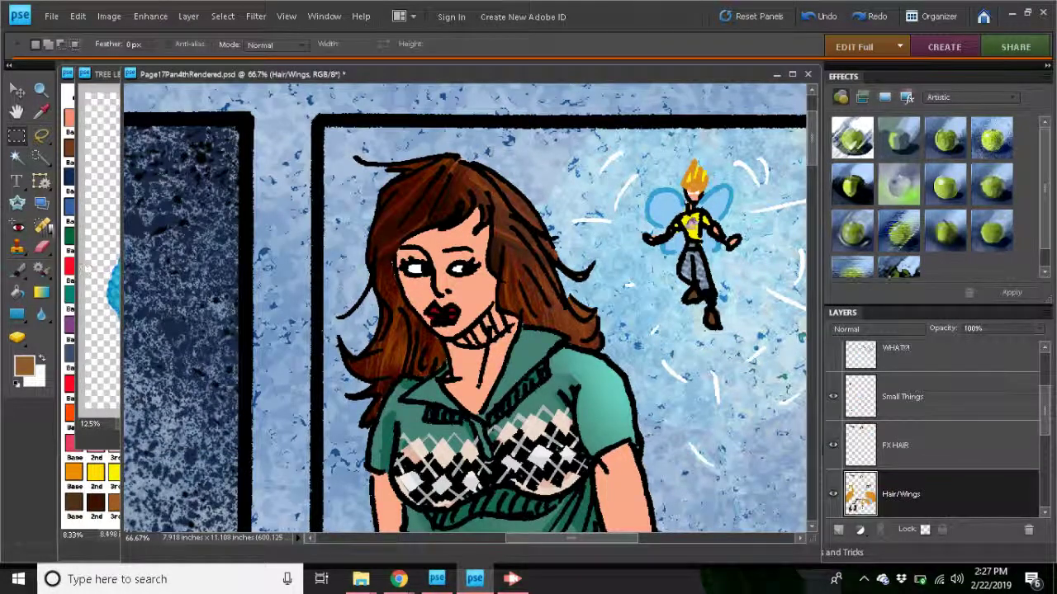
click(47, 144)
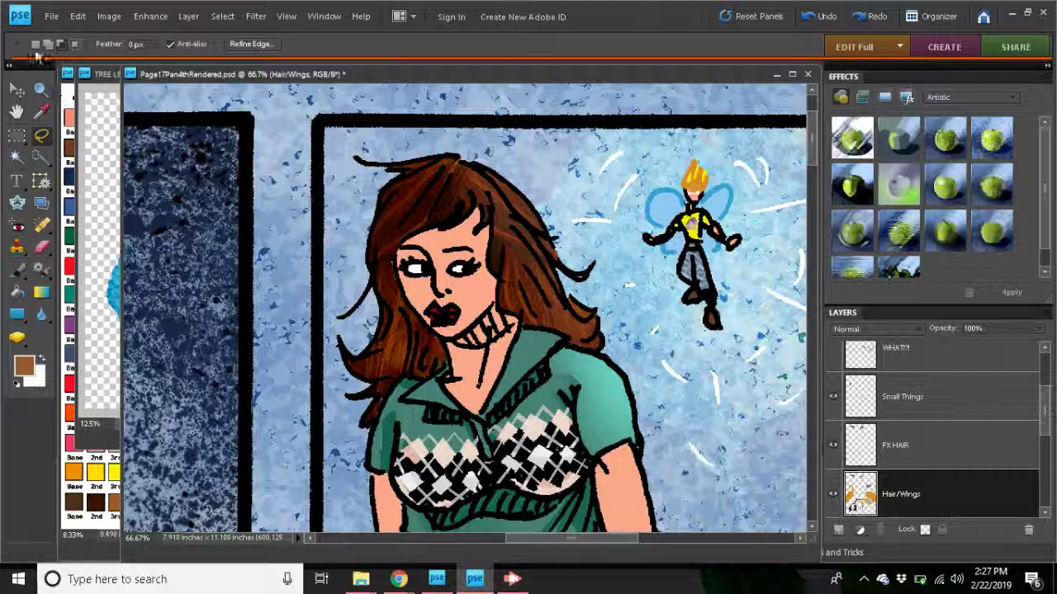
key(l)
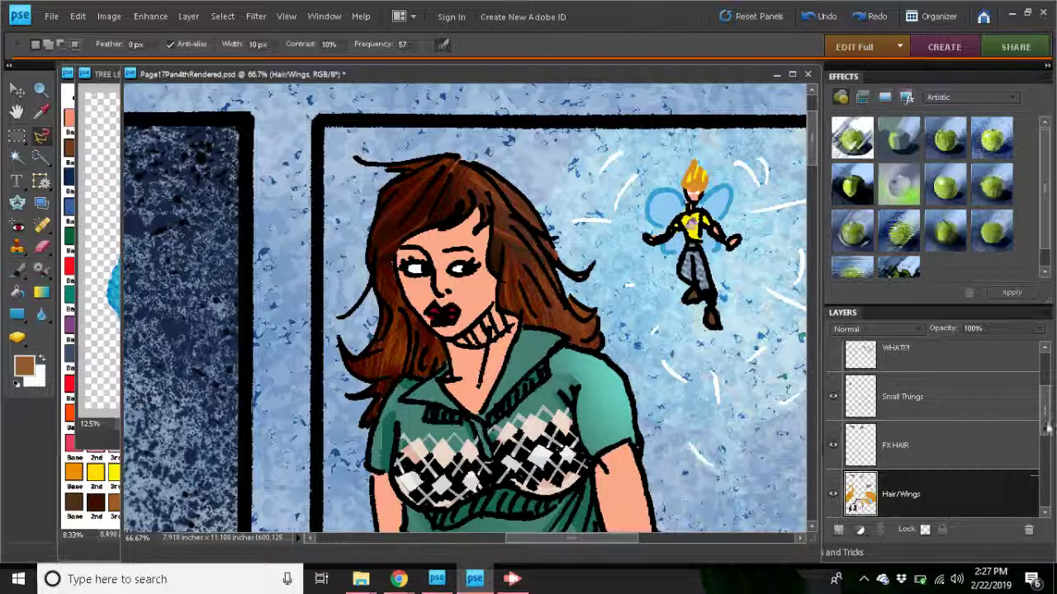
click(832, 495)
click(833, 496)
click(832, 496)
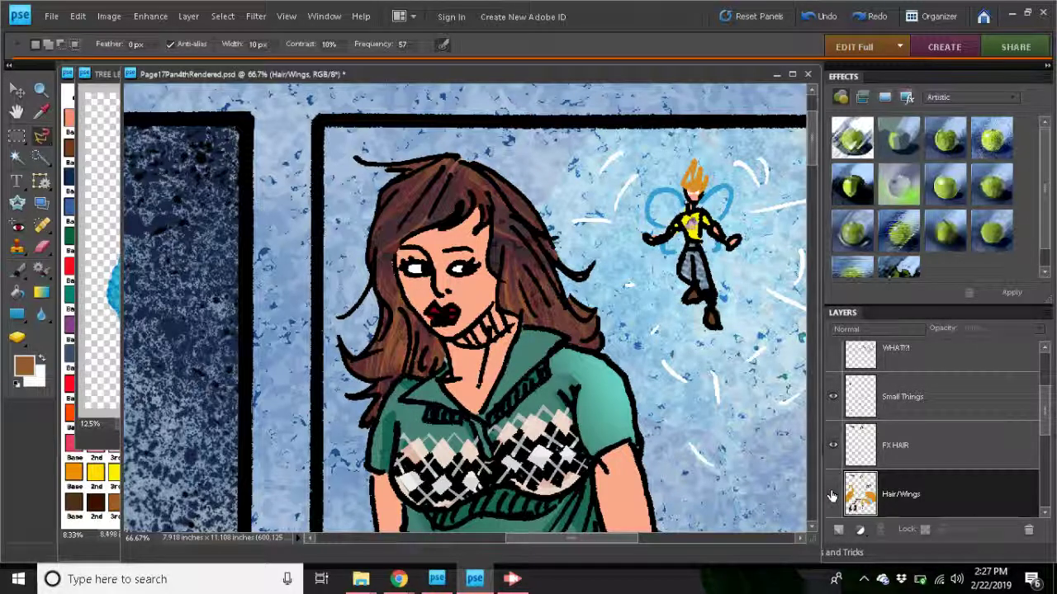
click(832, 496)
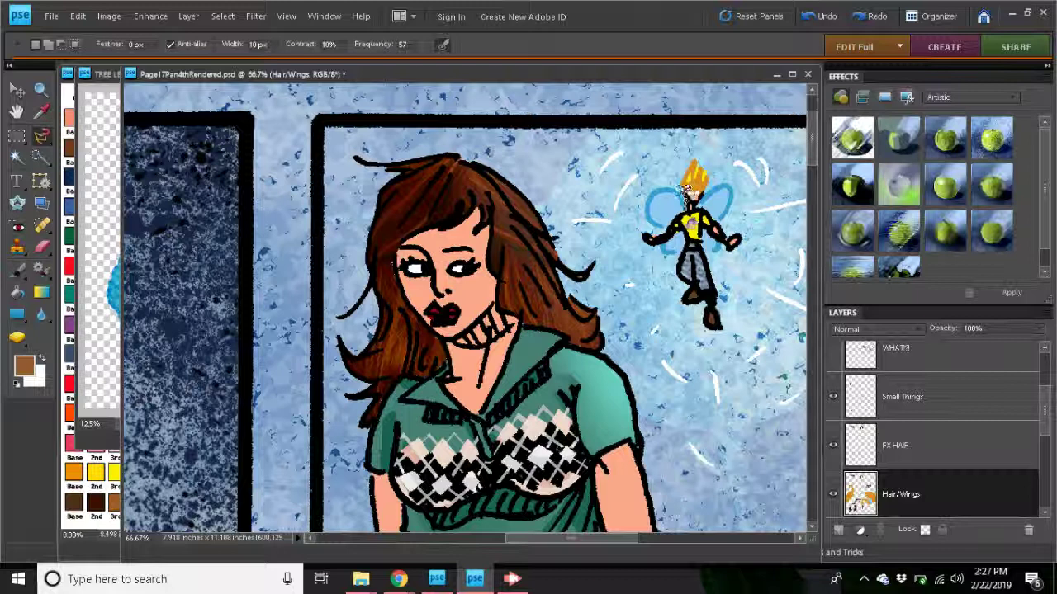
mouse_move(685, 192)
mouse_down()
mouse_move(653, 189)
mouse_move(650, 204)
mouse_up()
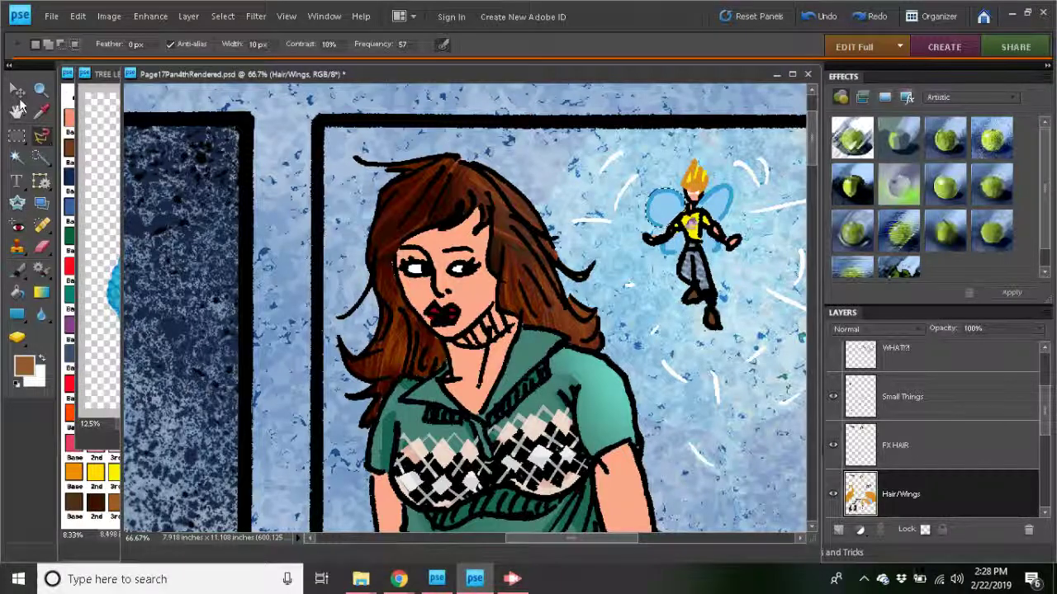
Return to the TREE LEAF TINK WING 001 image and copy the selected leaf.
click(98, 76)
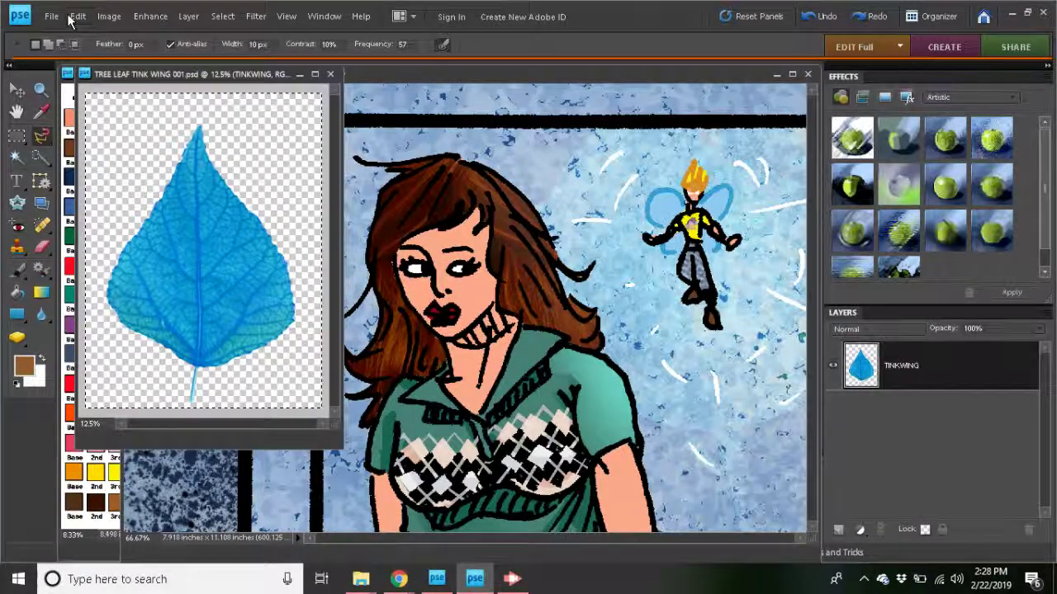
click(78, 16)
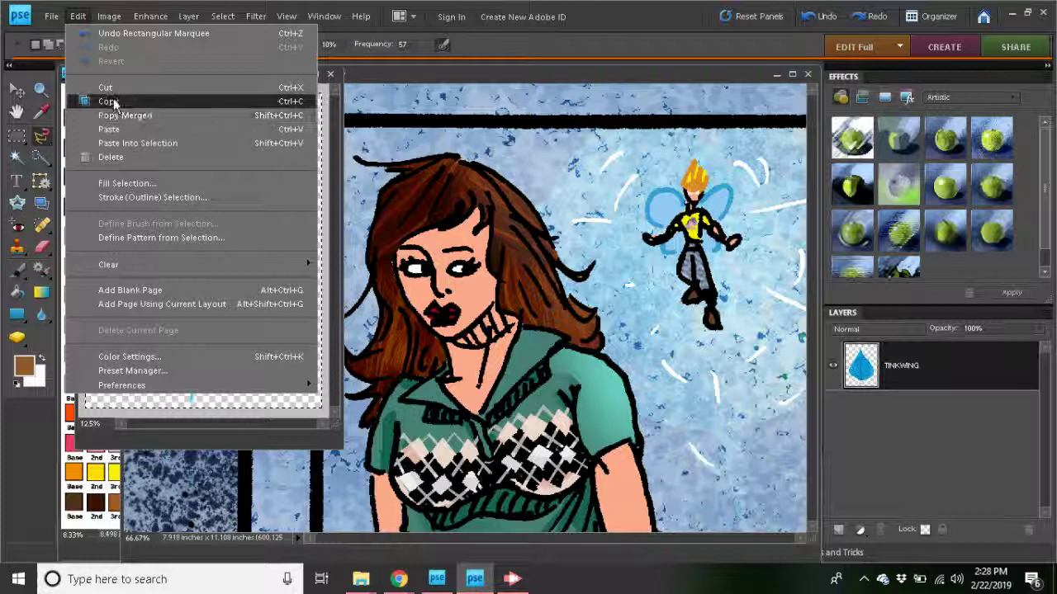
click(120, 115)
Paste the copied leaf into the fairy's wing selection on the FX HAIR layer of the comic page.
click(18, 91)
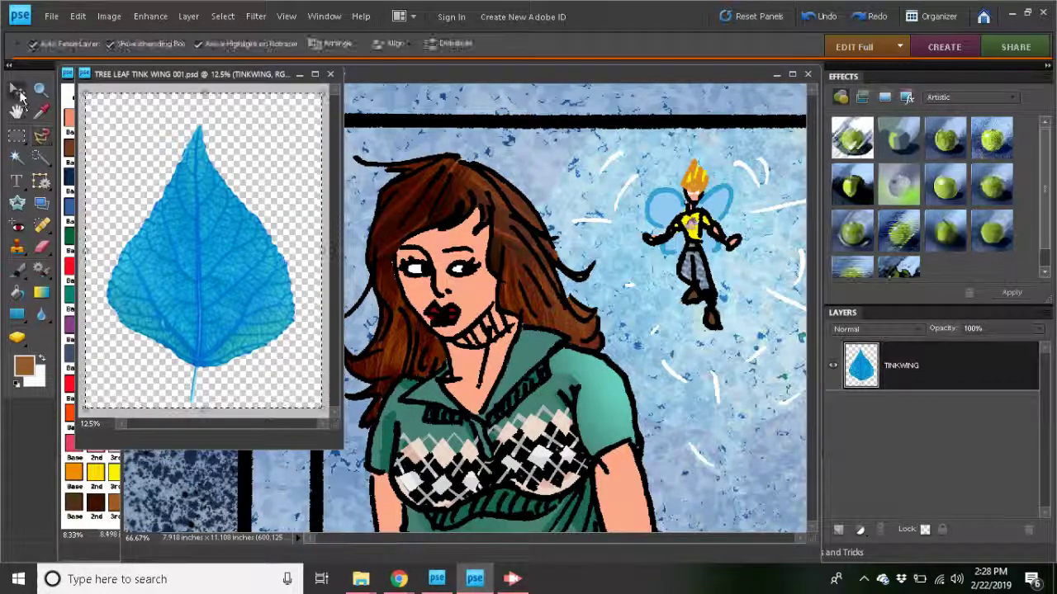
click(424, 73)
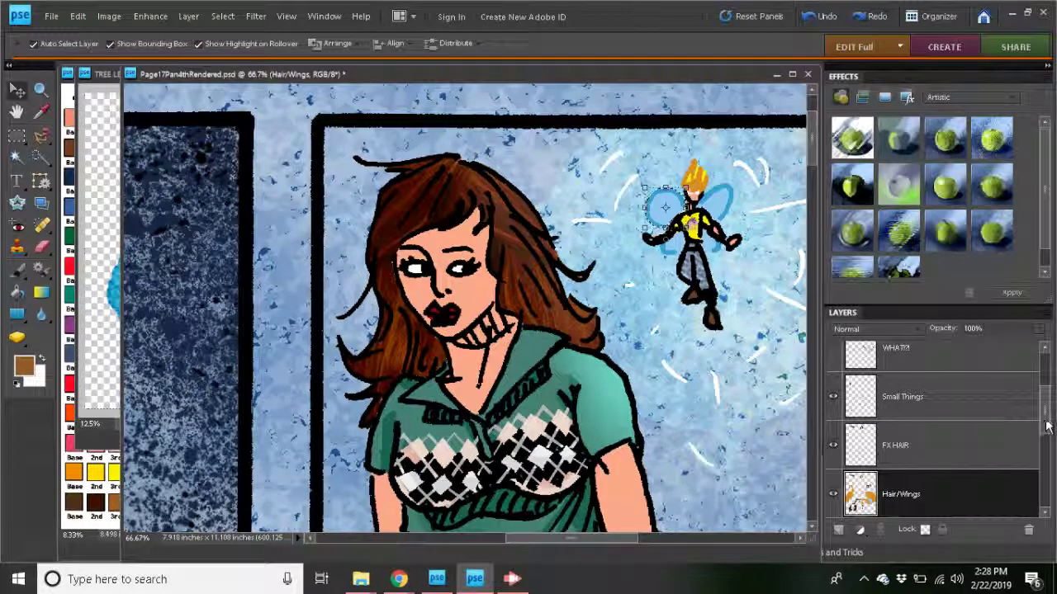
drag(1047, 426, 1055, 482)
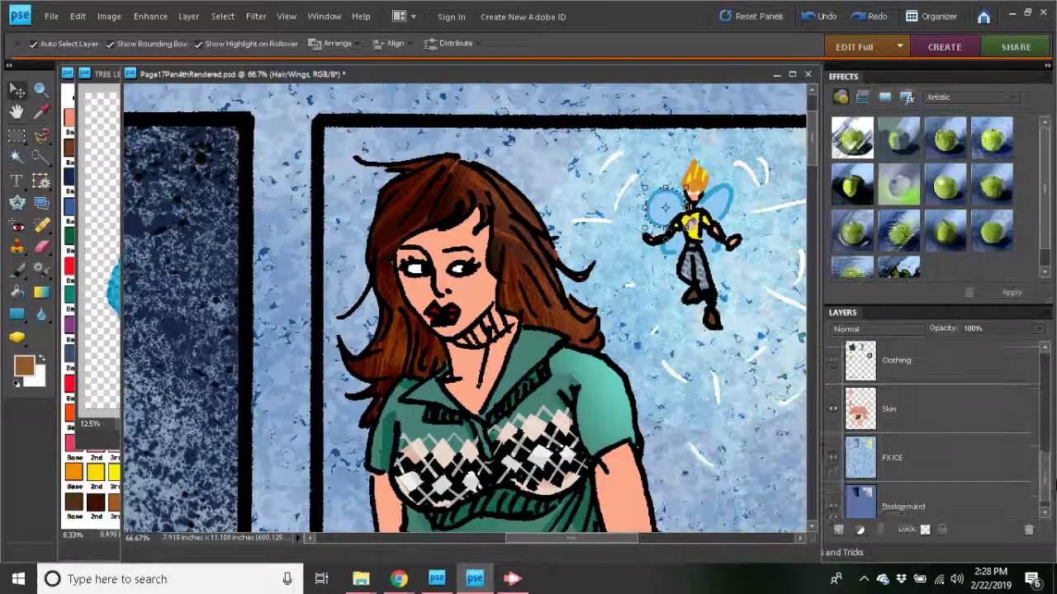
scroll(945, 423, up, 5)
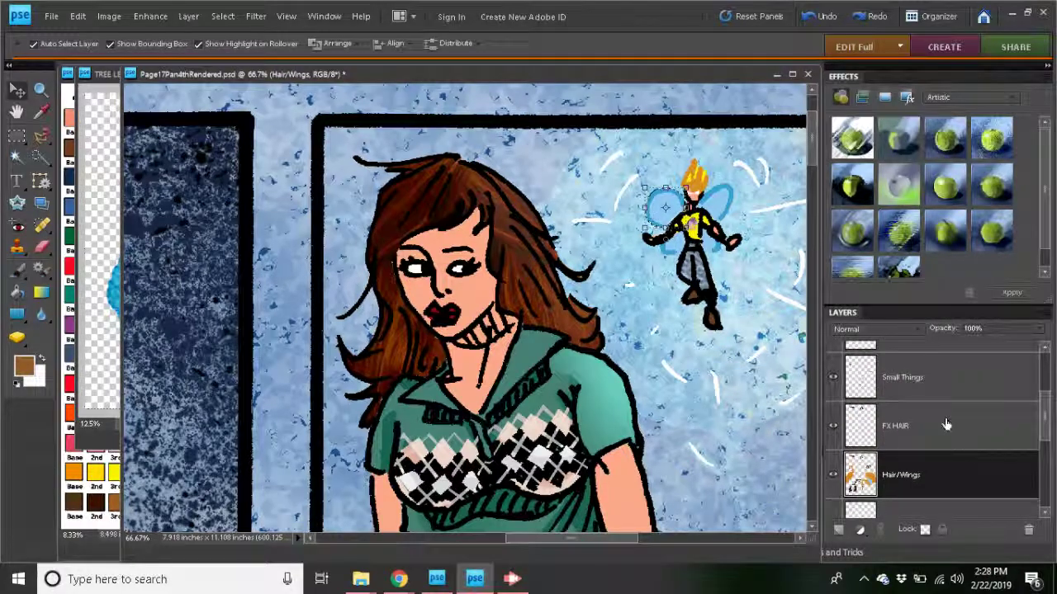
click(946, 421)
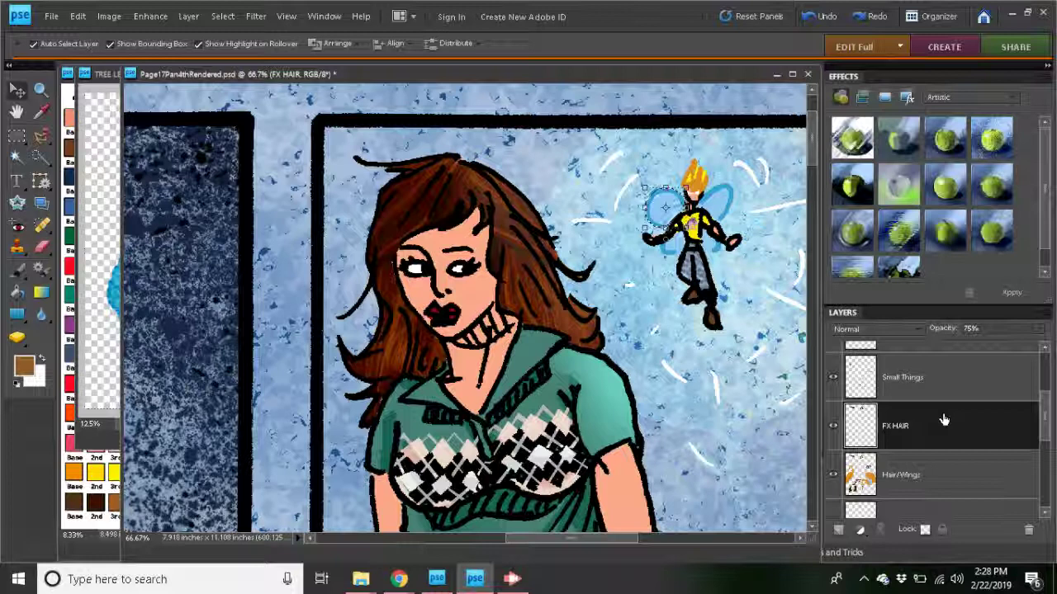
click(77, 17)
click(116, 146)
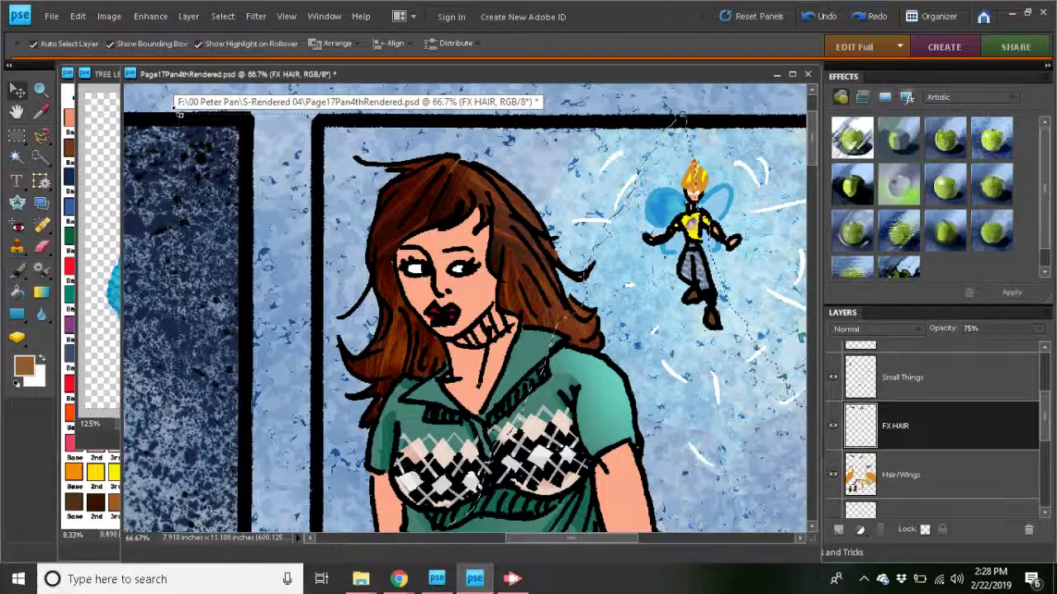
Scale the pasted leaf down proportionally to 20.7% with Free Transform, repositioning it as needed to reach its corners.
key(ctrl+t)
drag(180, 114, 679, 473)
drag(713, 501, 476, 116)
drag(185, 88, 400, 404)
drag(627, 466, 490, 156)
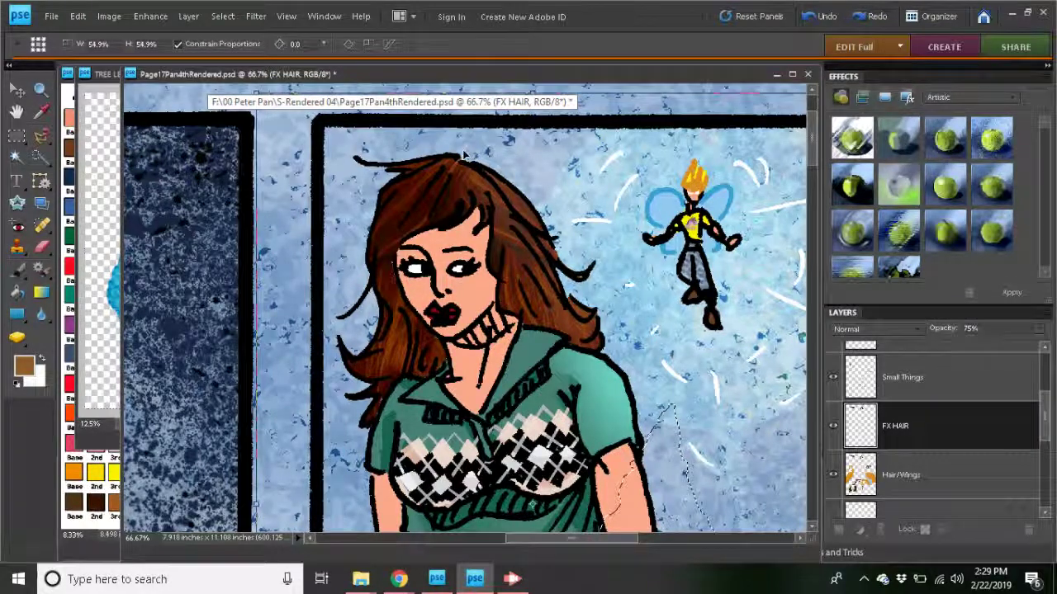
drag(257, 95, 454, 388)
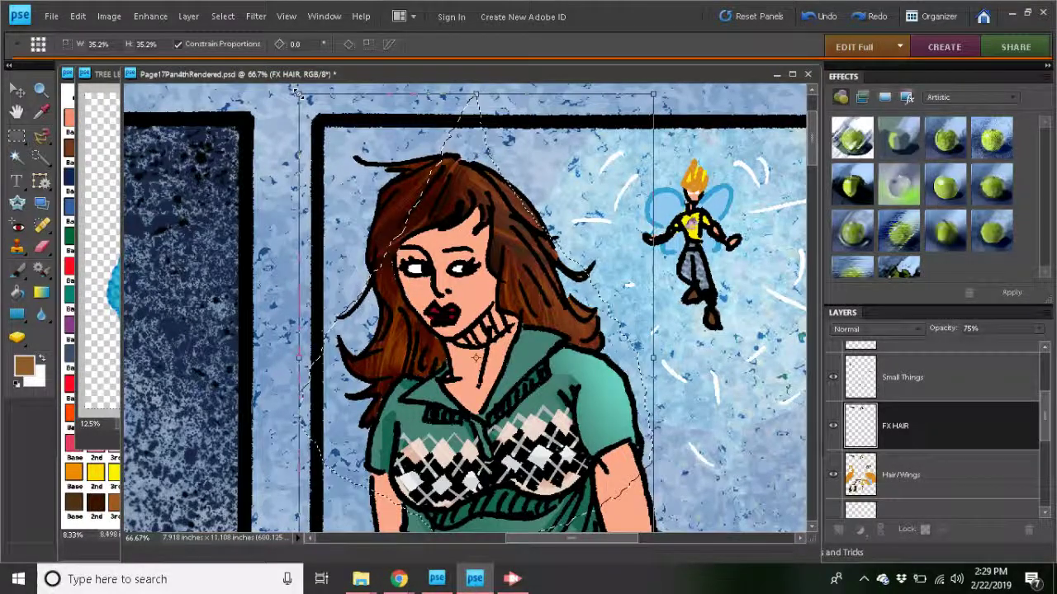
drag(299, 93, 446, 311)
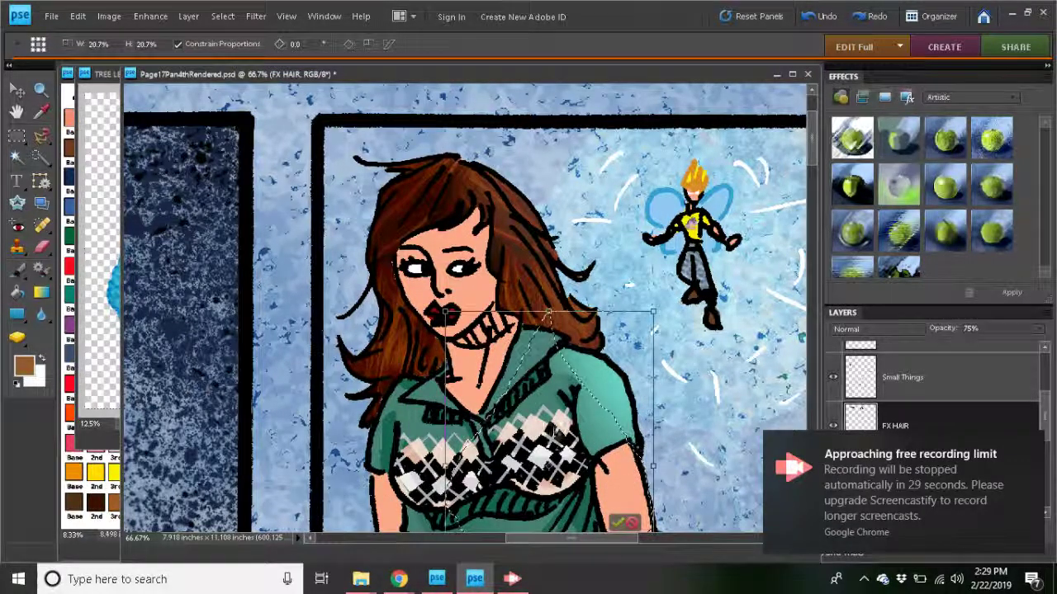
Move the leaf over the selected fairy wing, shrink it to 4.0%, and stretch its width to 5.5%.
drag(549, 413, 471, 228)
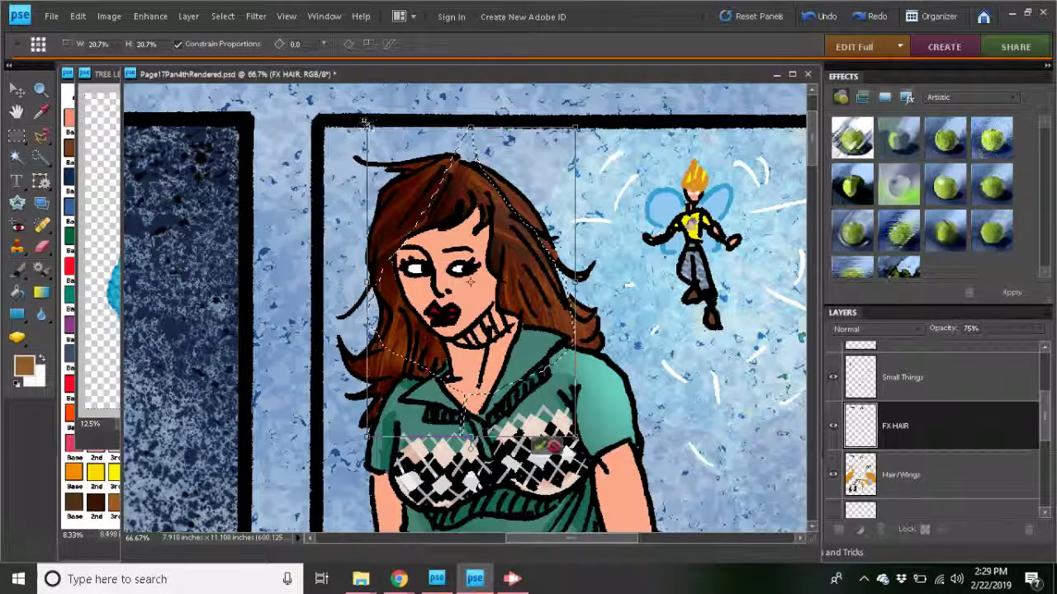
drag(366, 126, 431, 222)
drag(501, 331, 666, 227)
drag(598, 335, 675, 207)
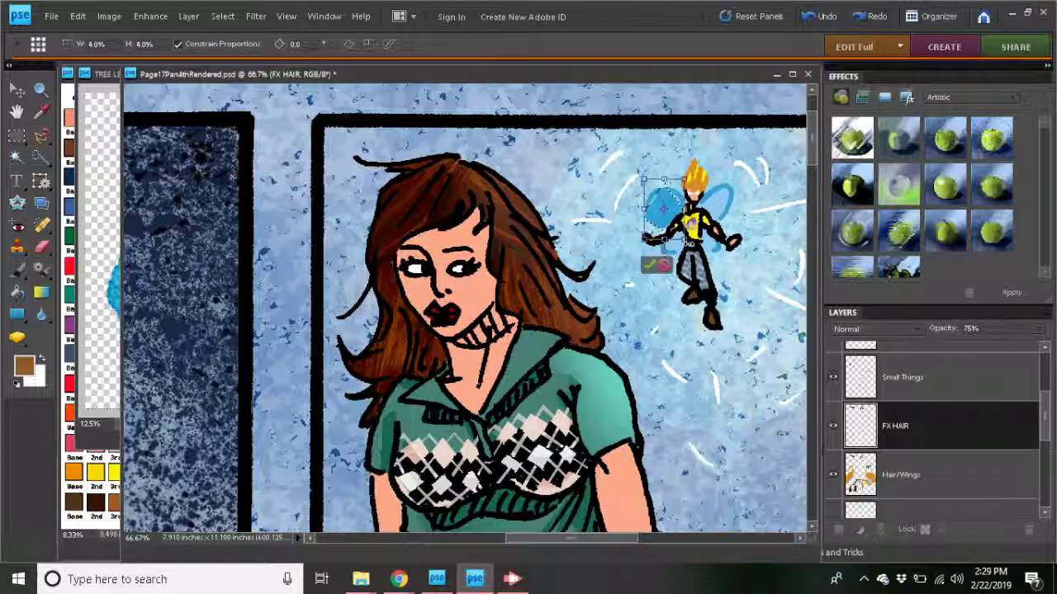
drag(689, 244, 694, 245)
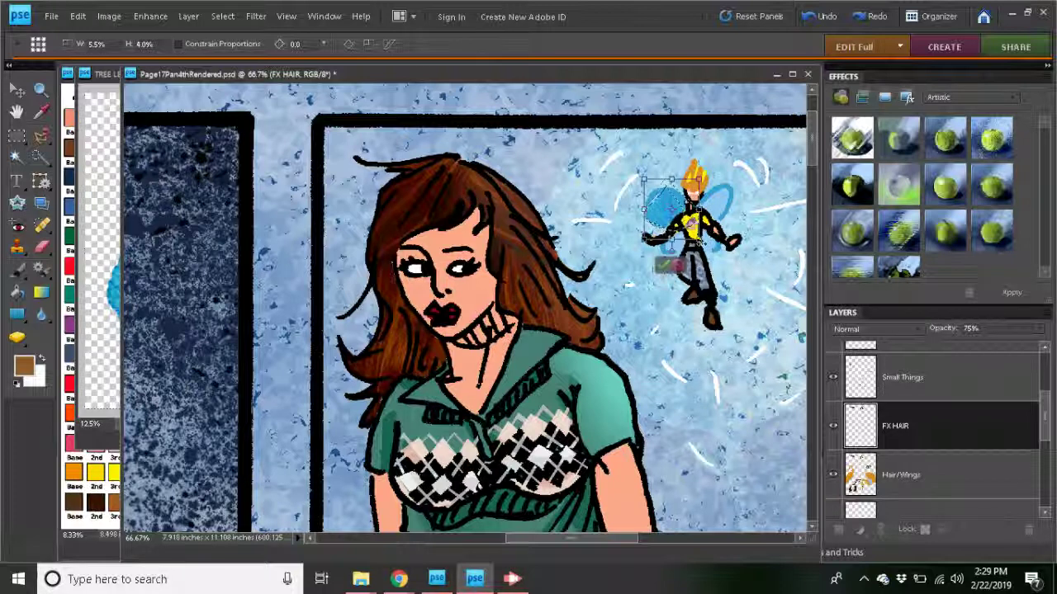